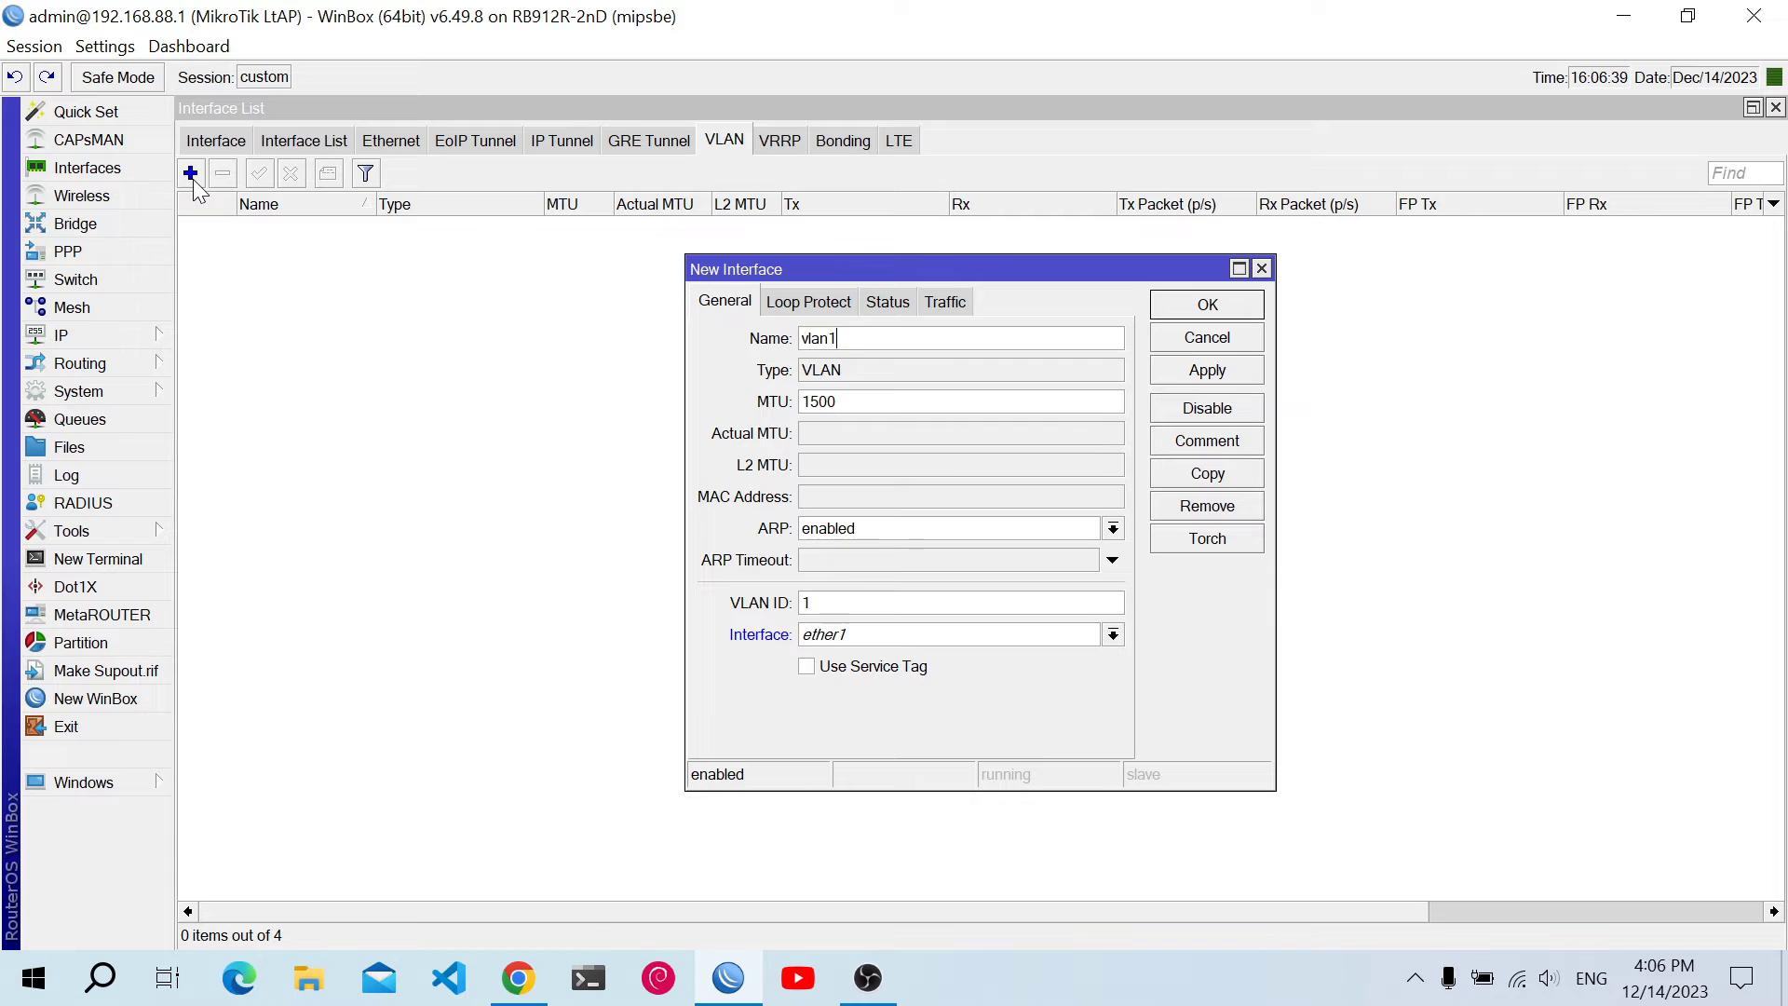
Name the VLAN interface vlan6 with VLAN ID 6 and save it
key(BackSpace)
text(6)
key(BackSpace)
text(6)
click(1160, 378)
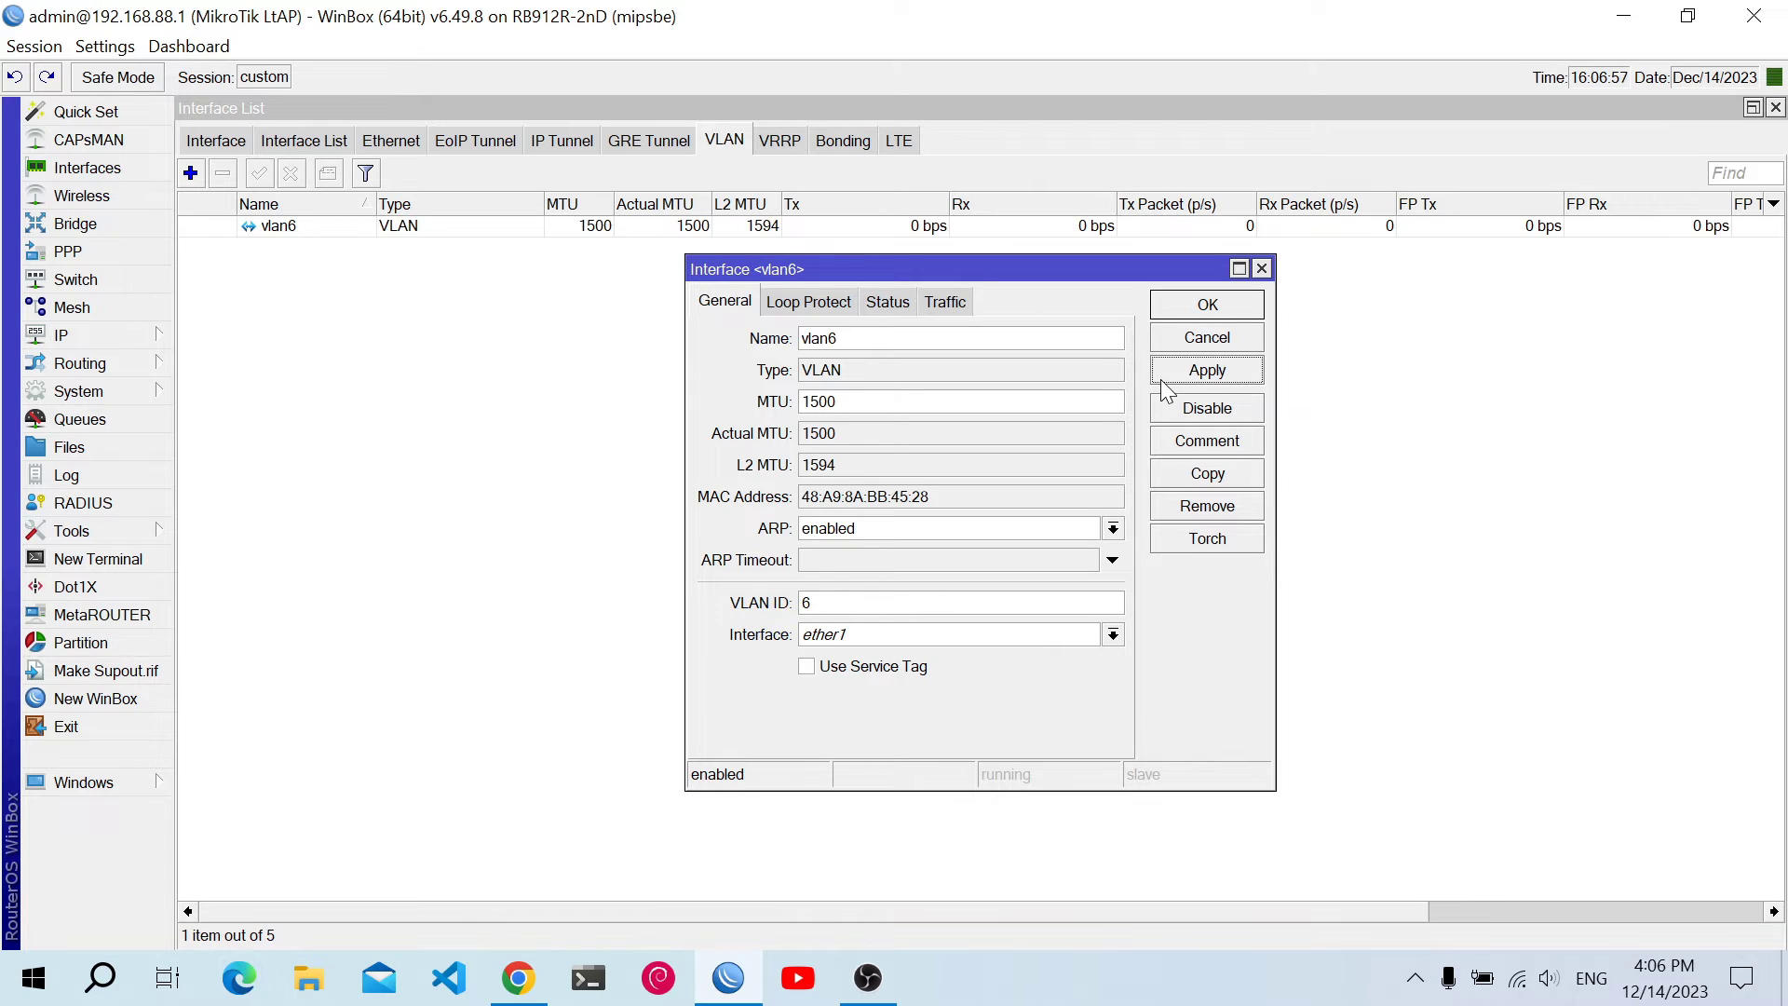
click(1160, 309)
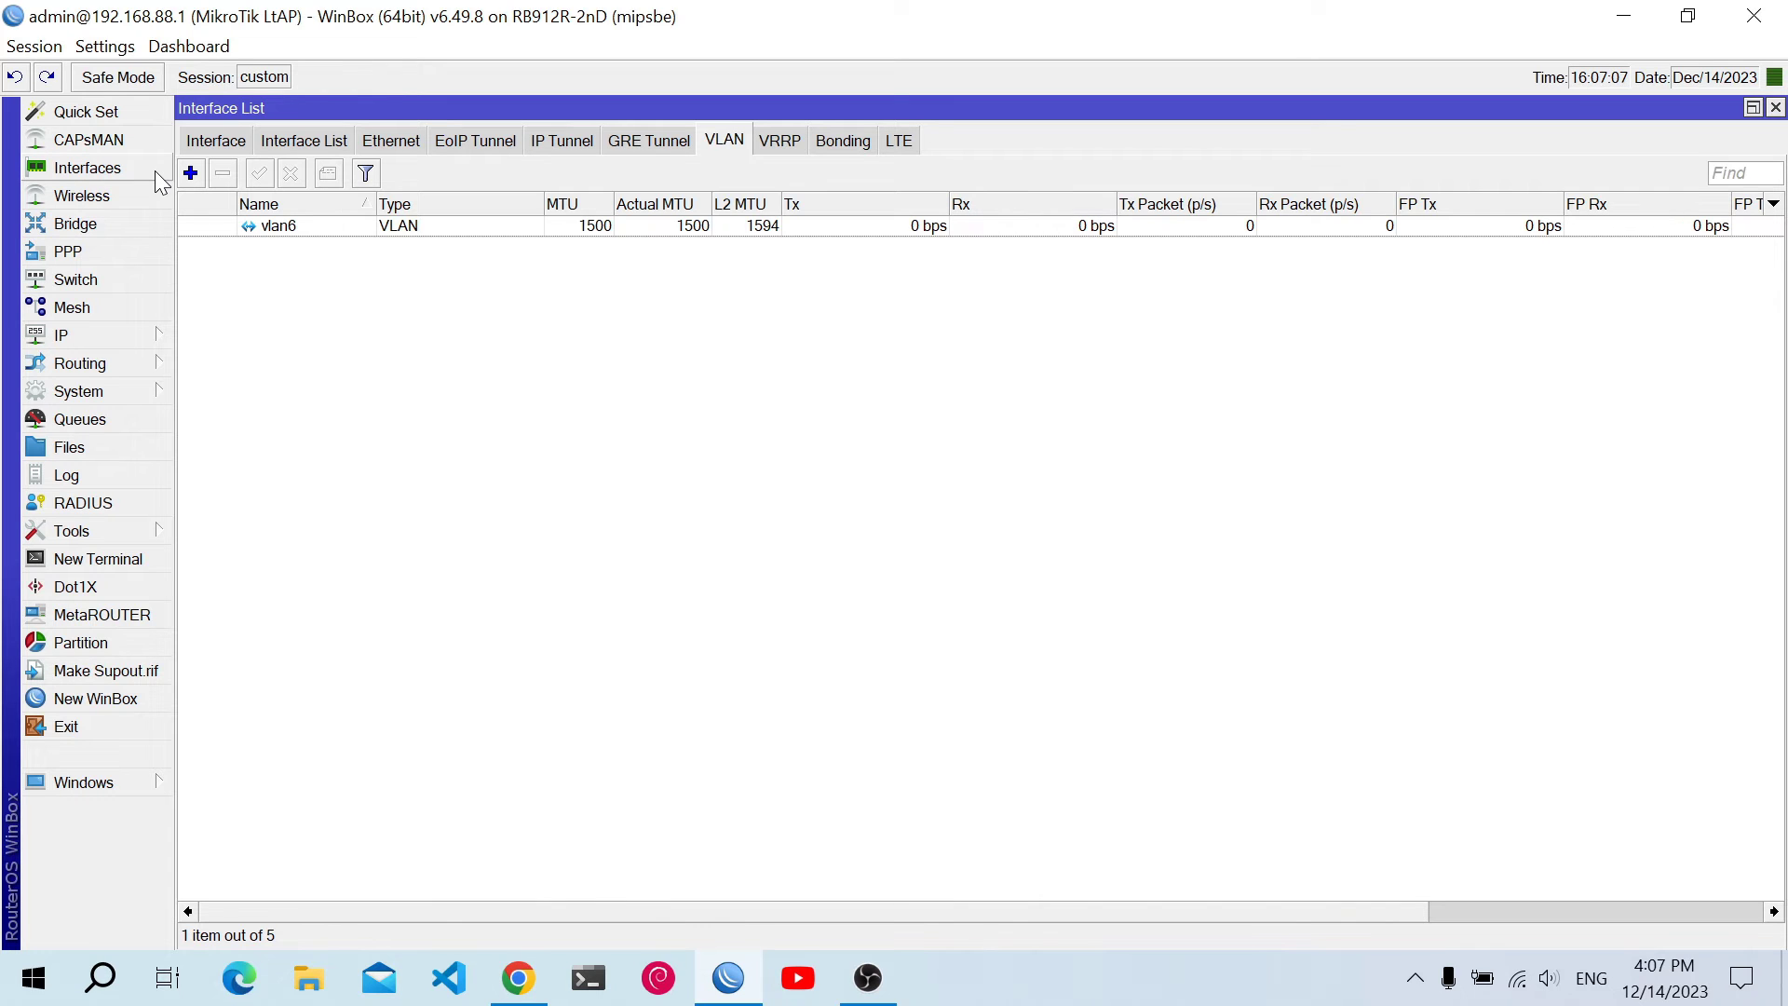
Select vlan6 in the full interface list and expand the IP menu
click(196, 147)
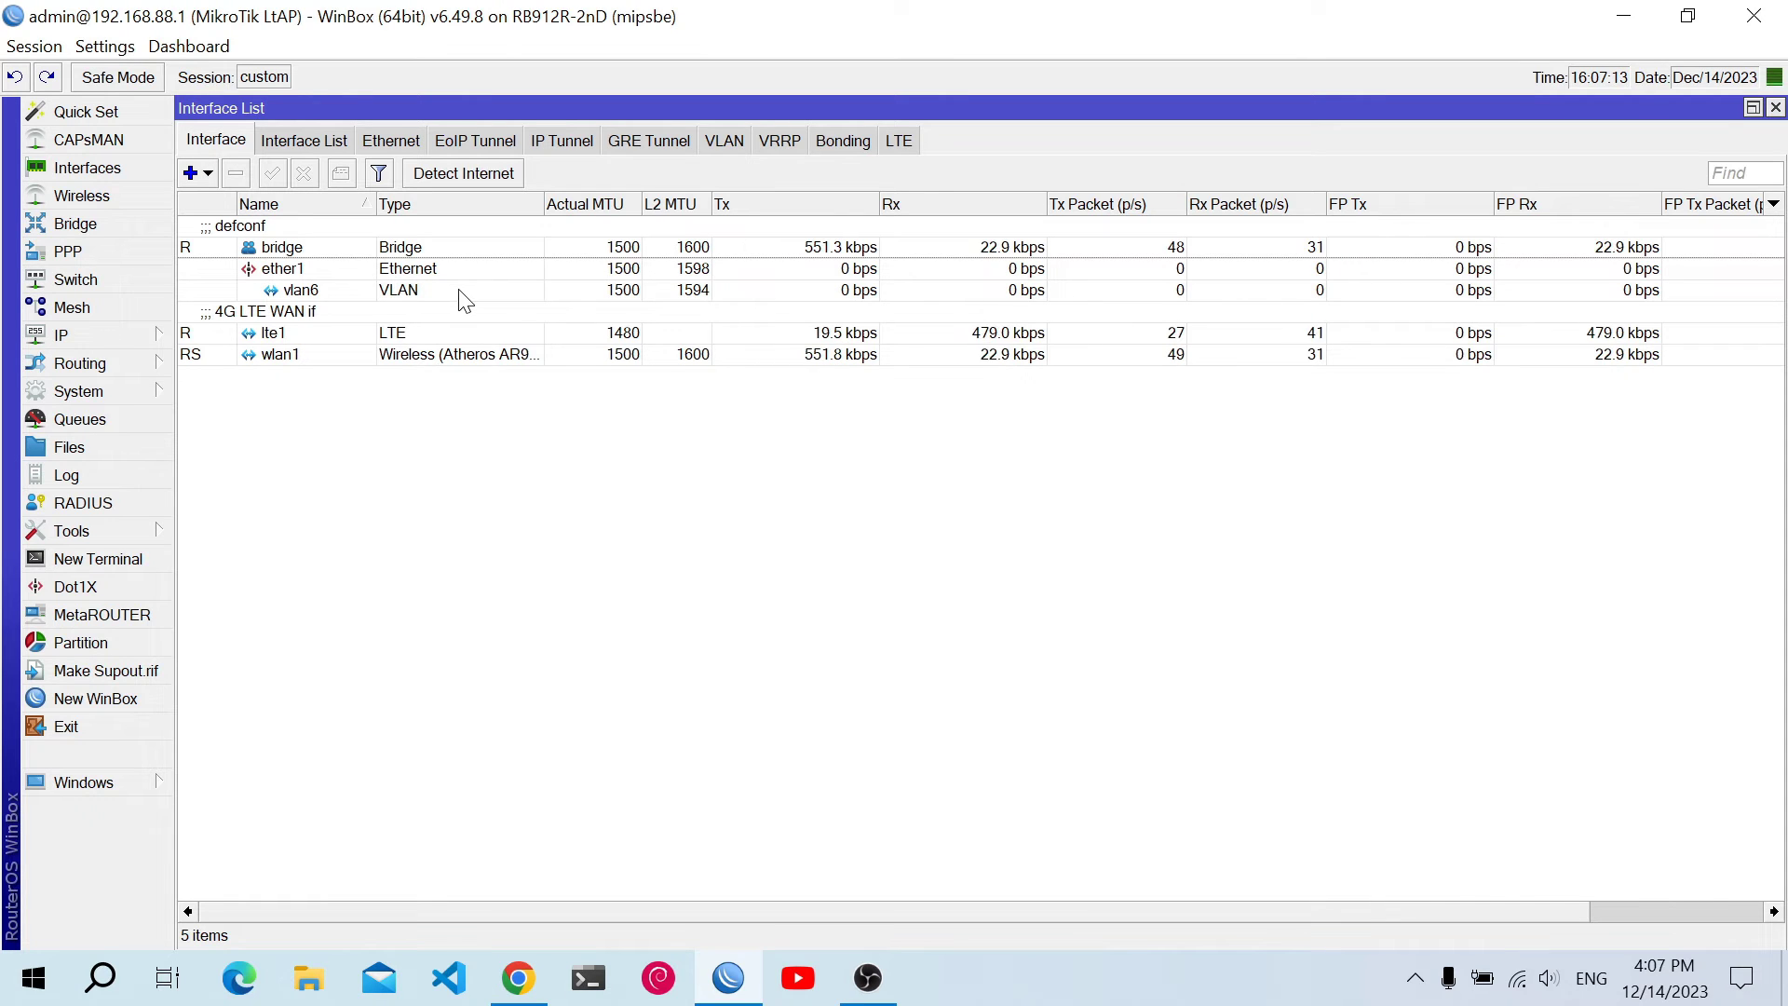
click(478, 291)
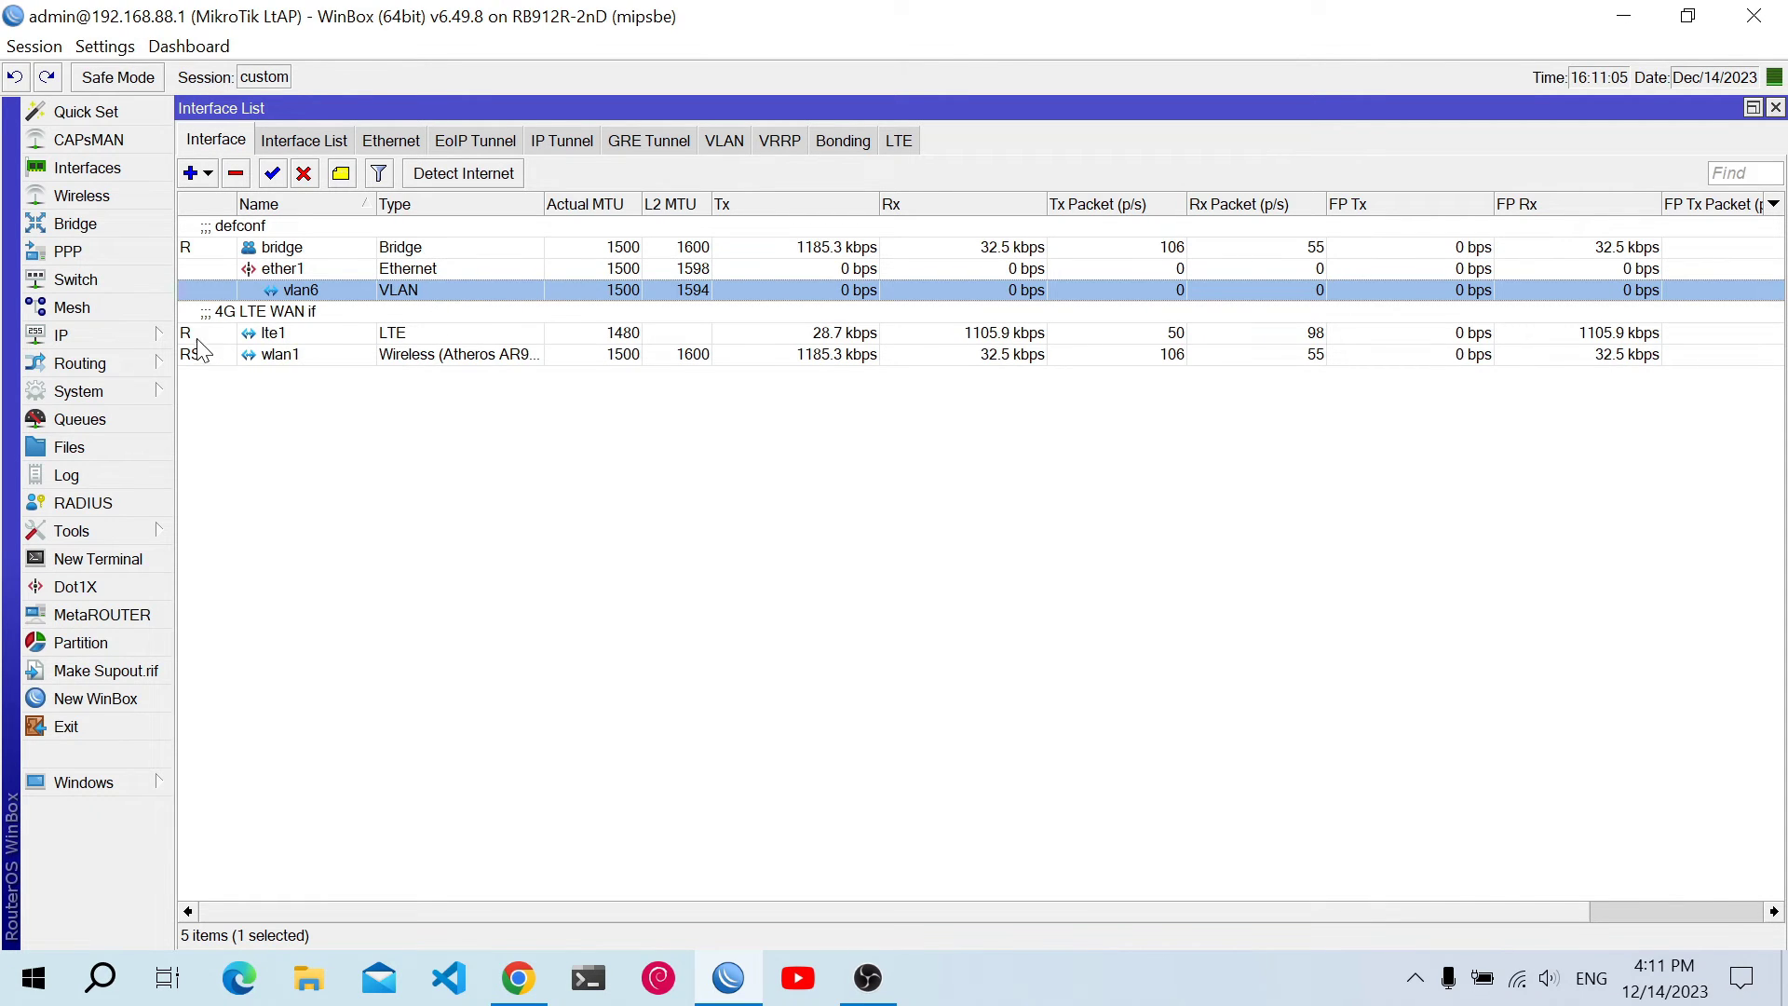
click(165, 340)
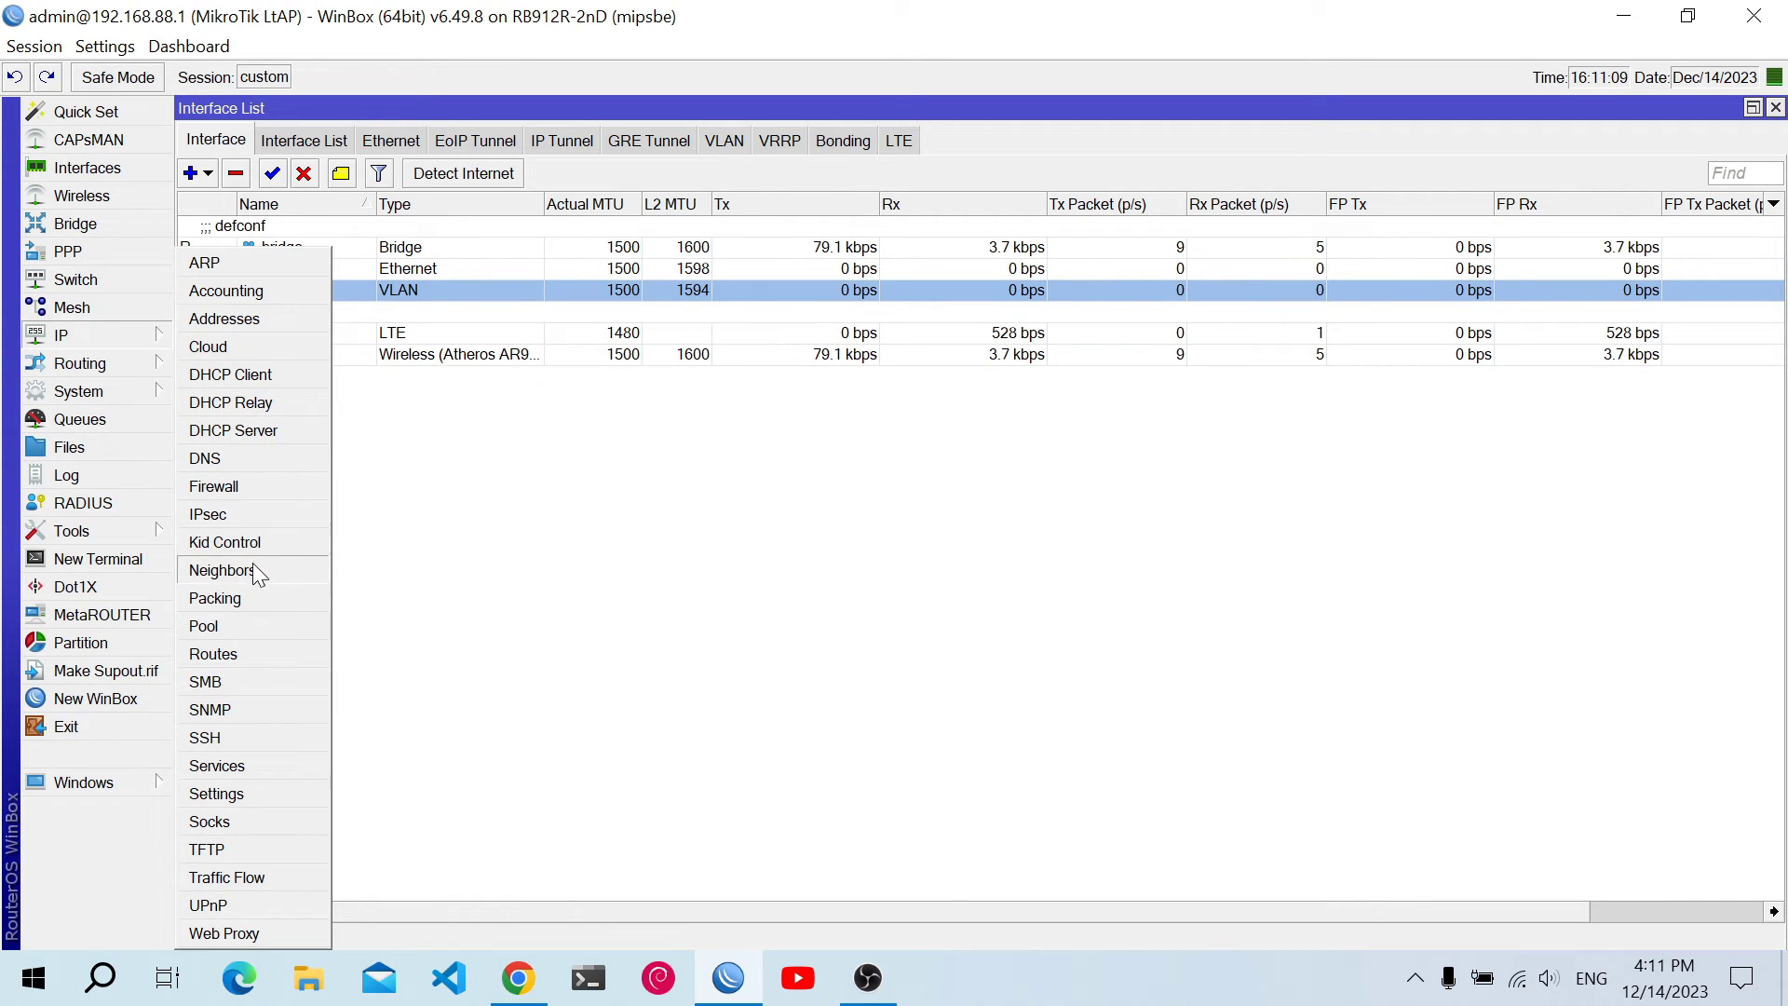
Add a new IP pool named pool_lab
click(253, 619)
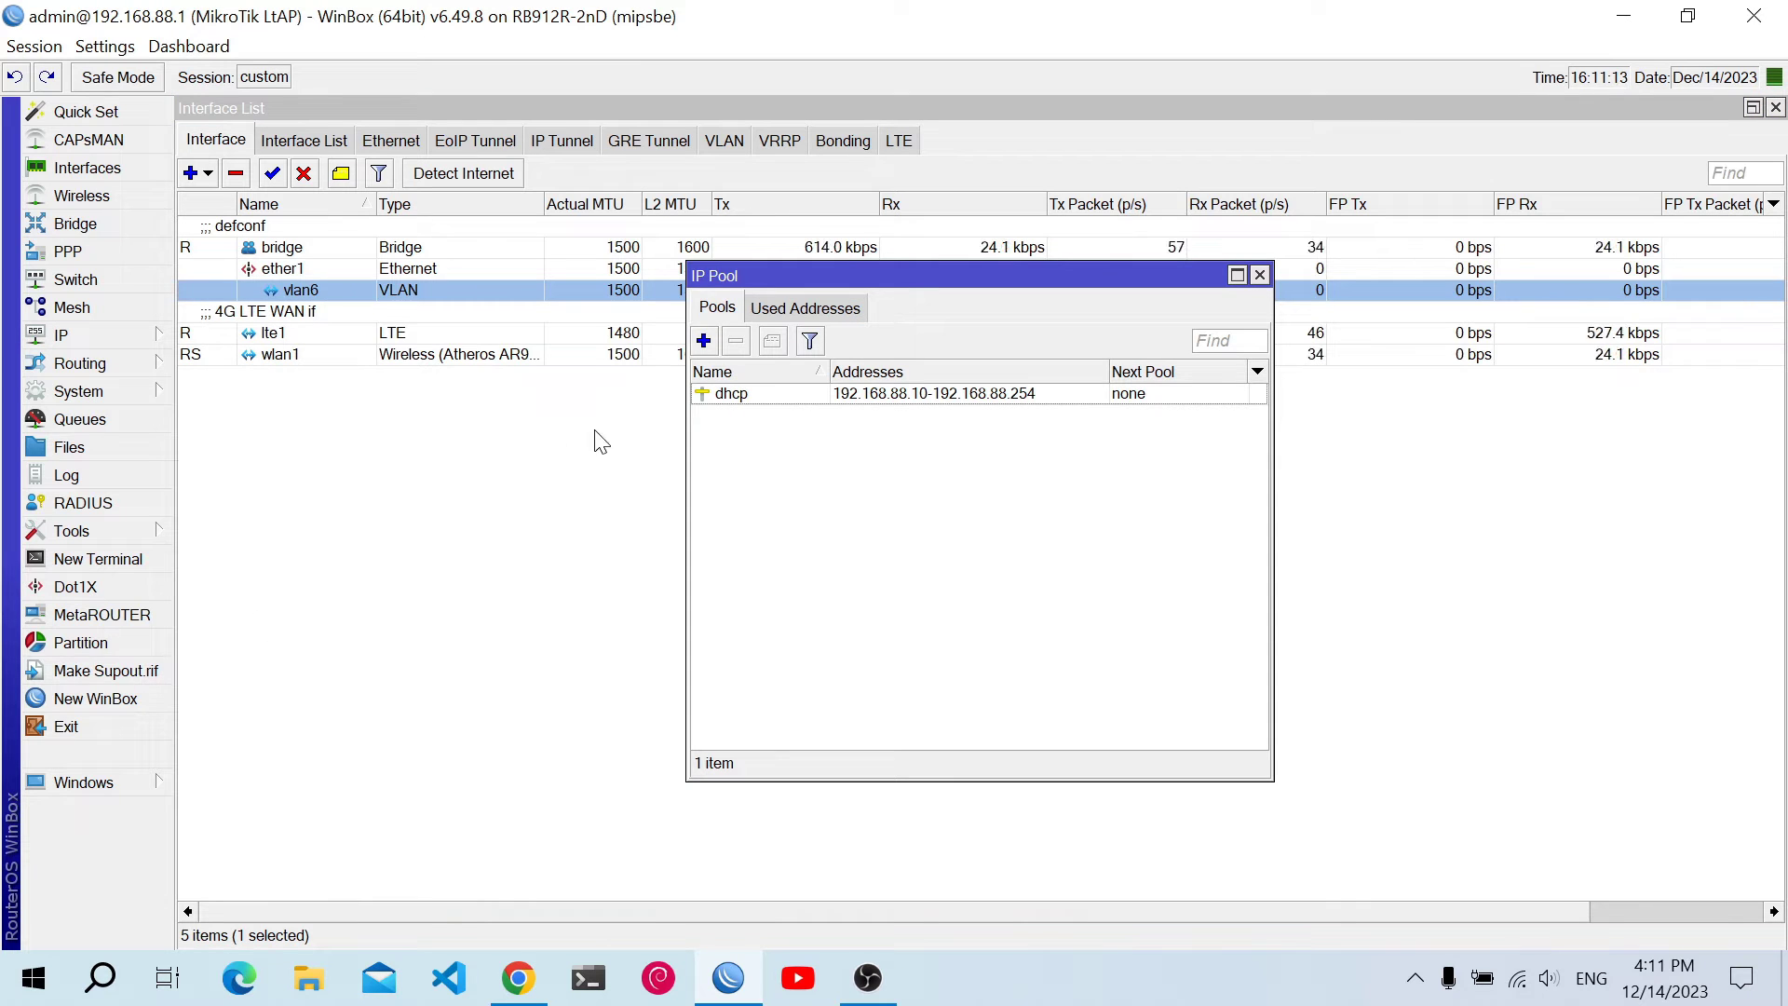
click(704, 343)
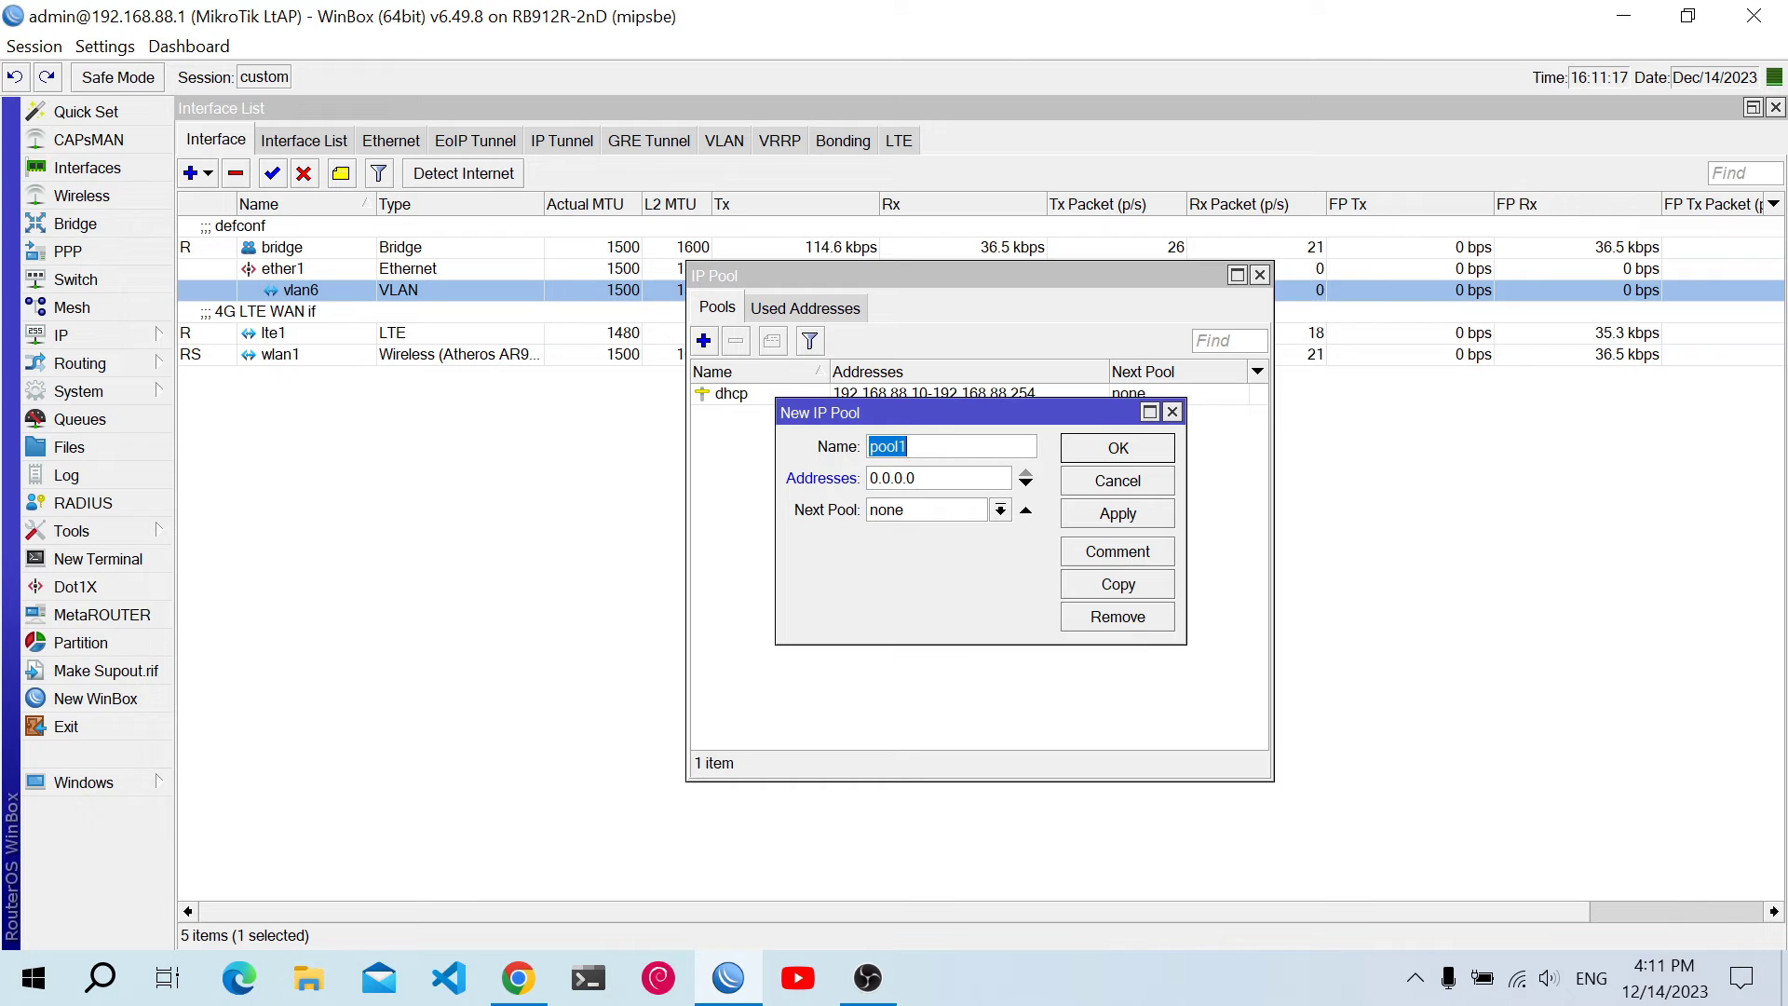
click(908, 446)
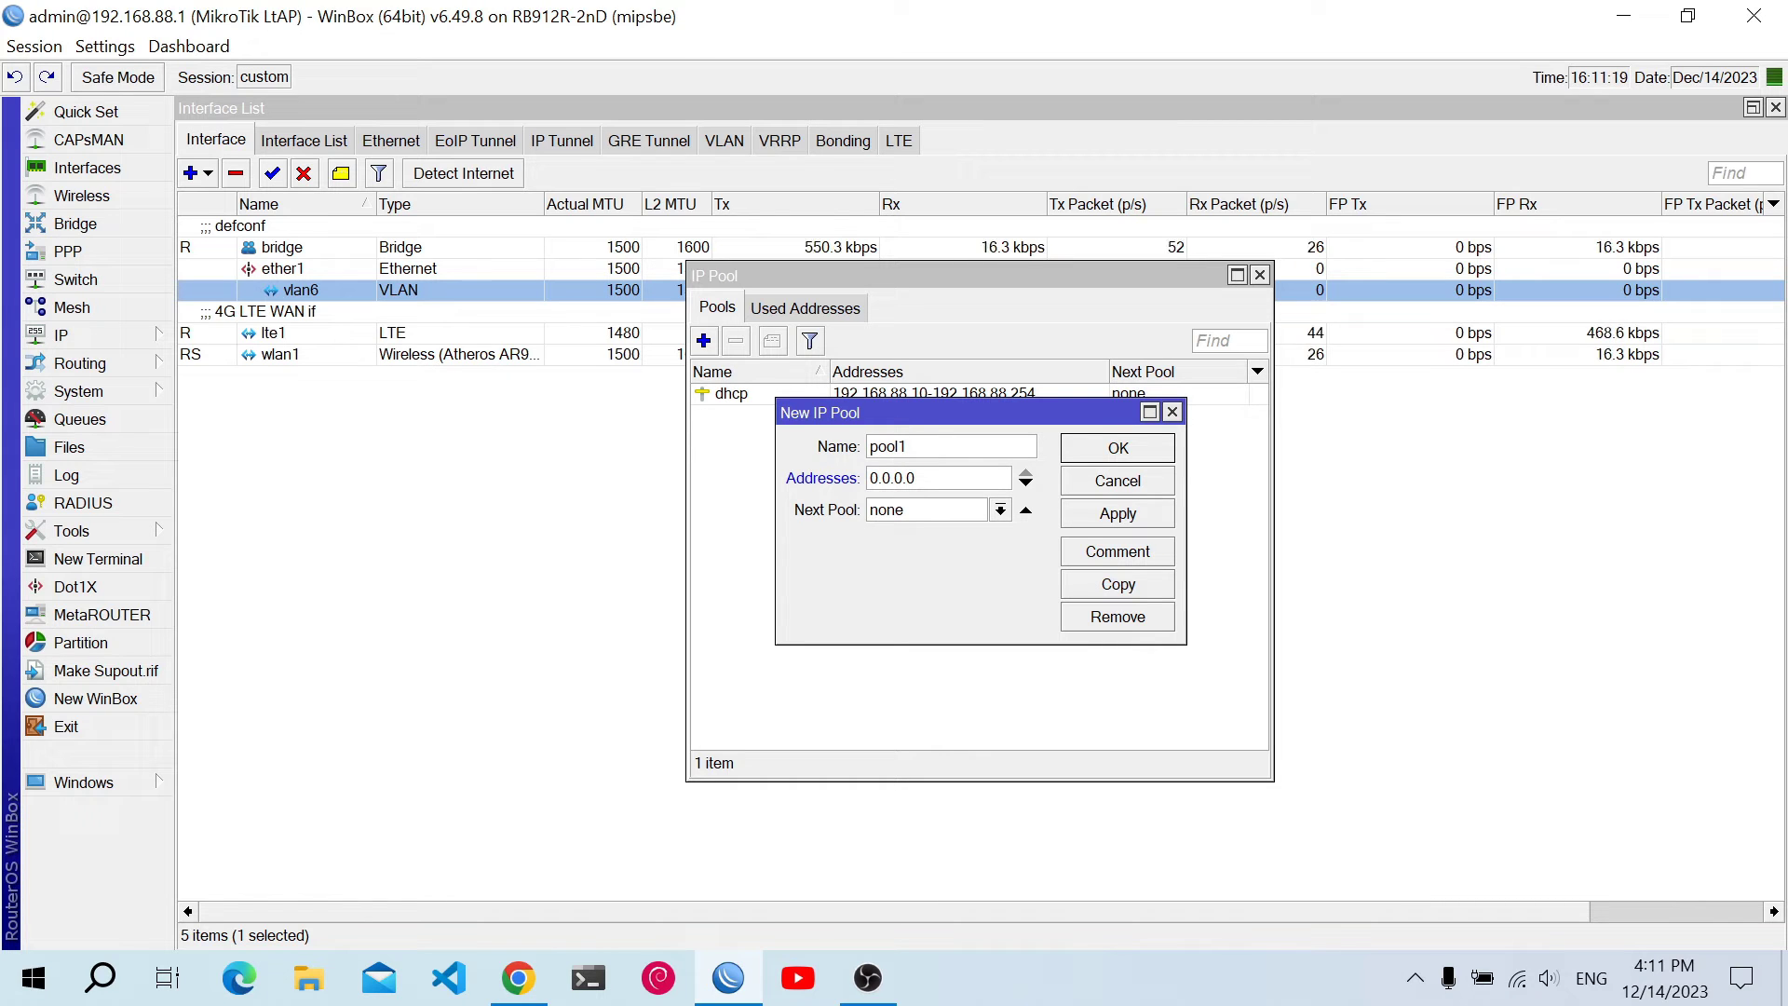
key(BackSpace)
text(_lab)
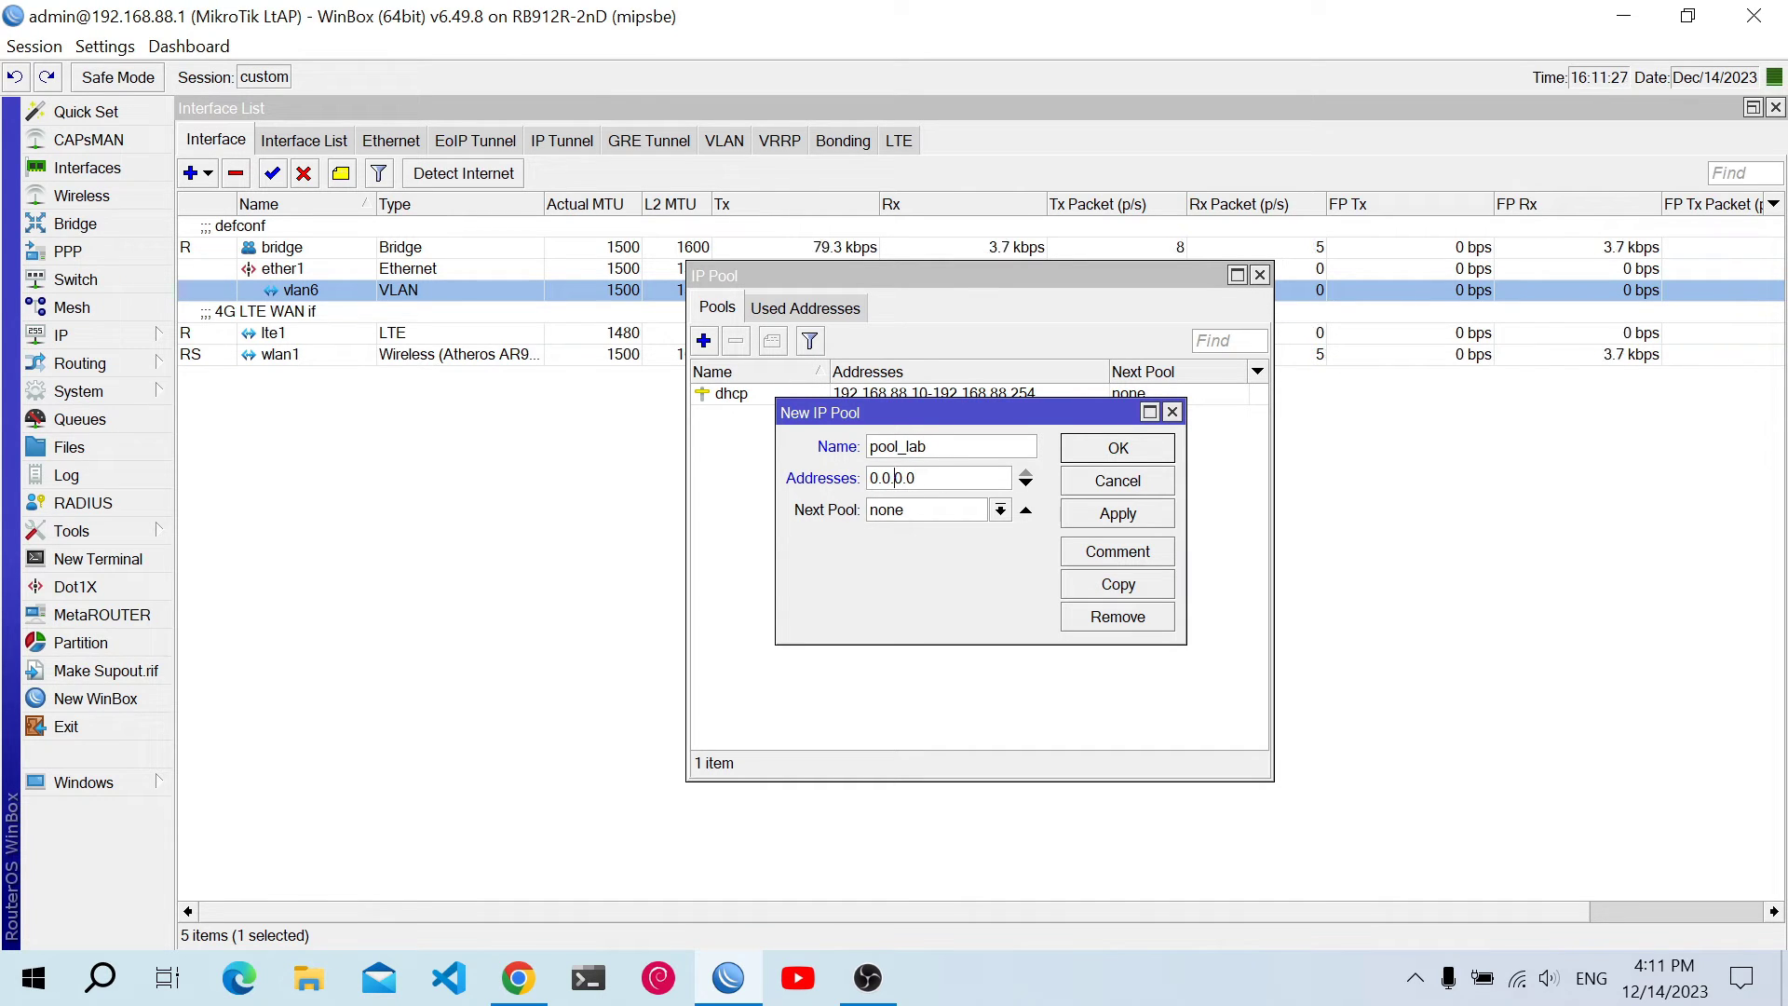
Set the pool's address range to 10.0.0.2-10.0.0.10 and save it
click(869, 478)
text(1)
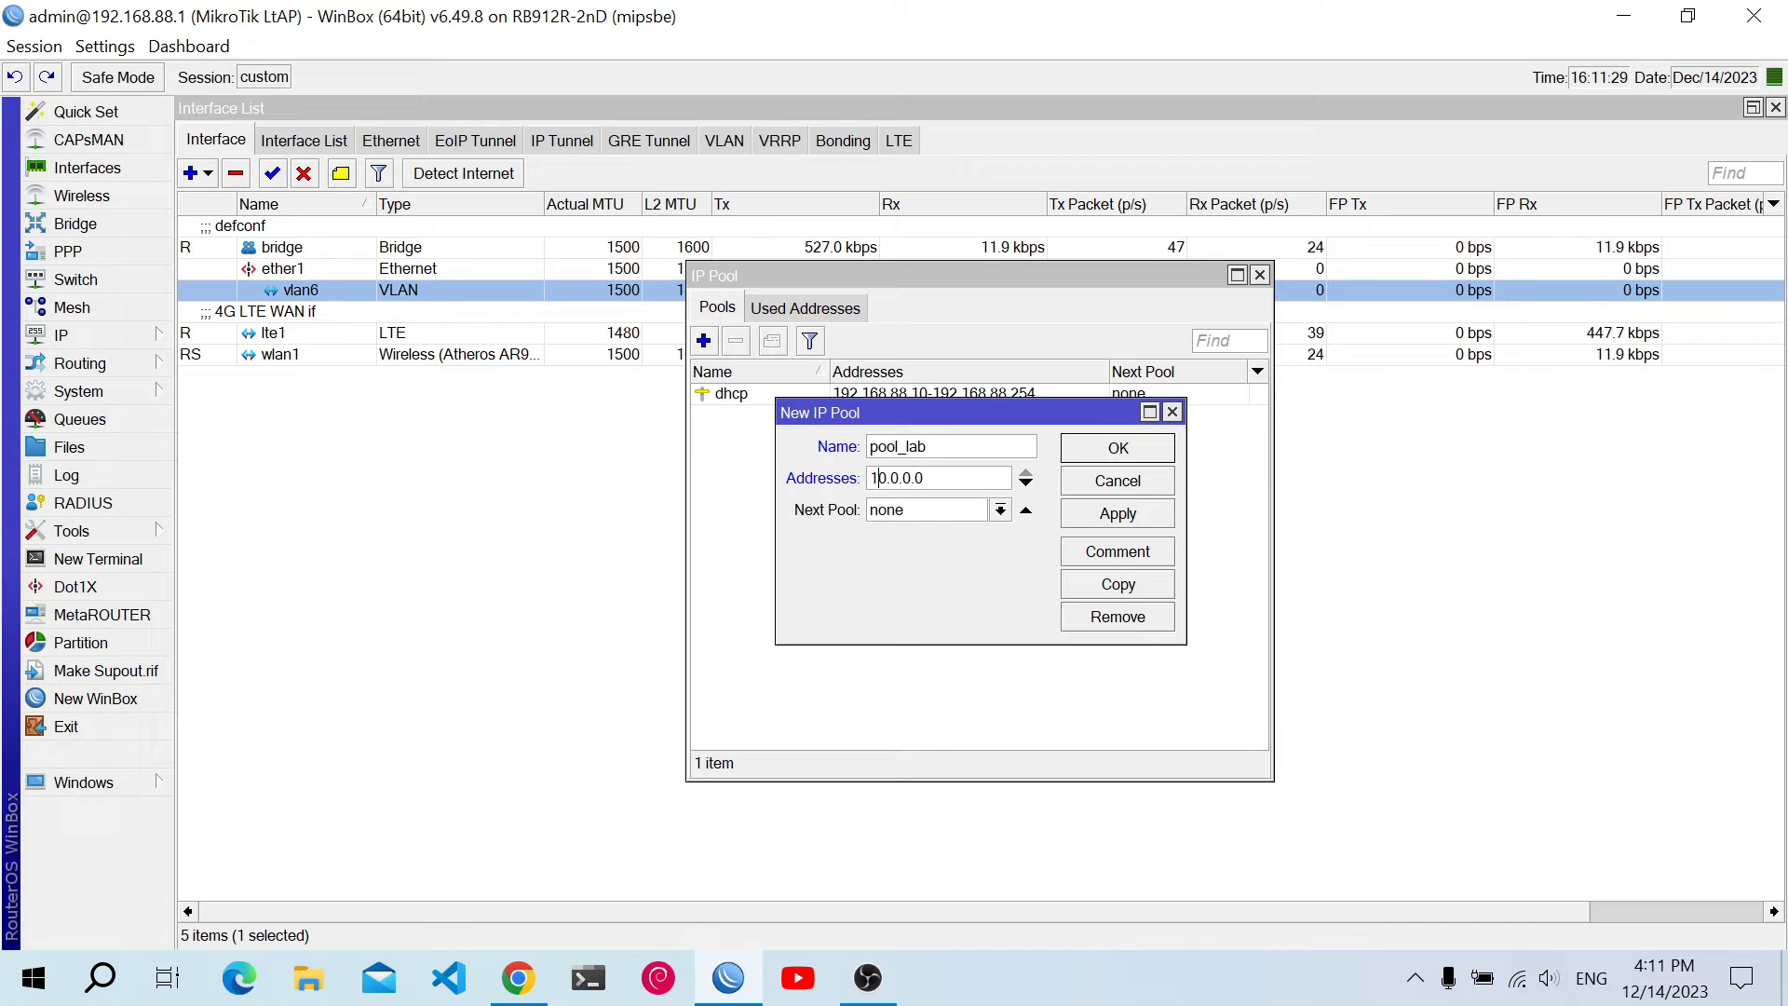
click(916, 477)
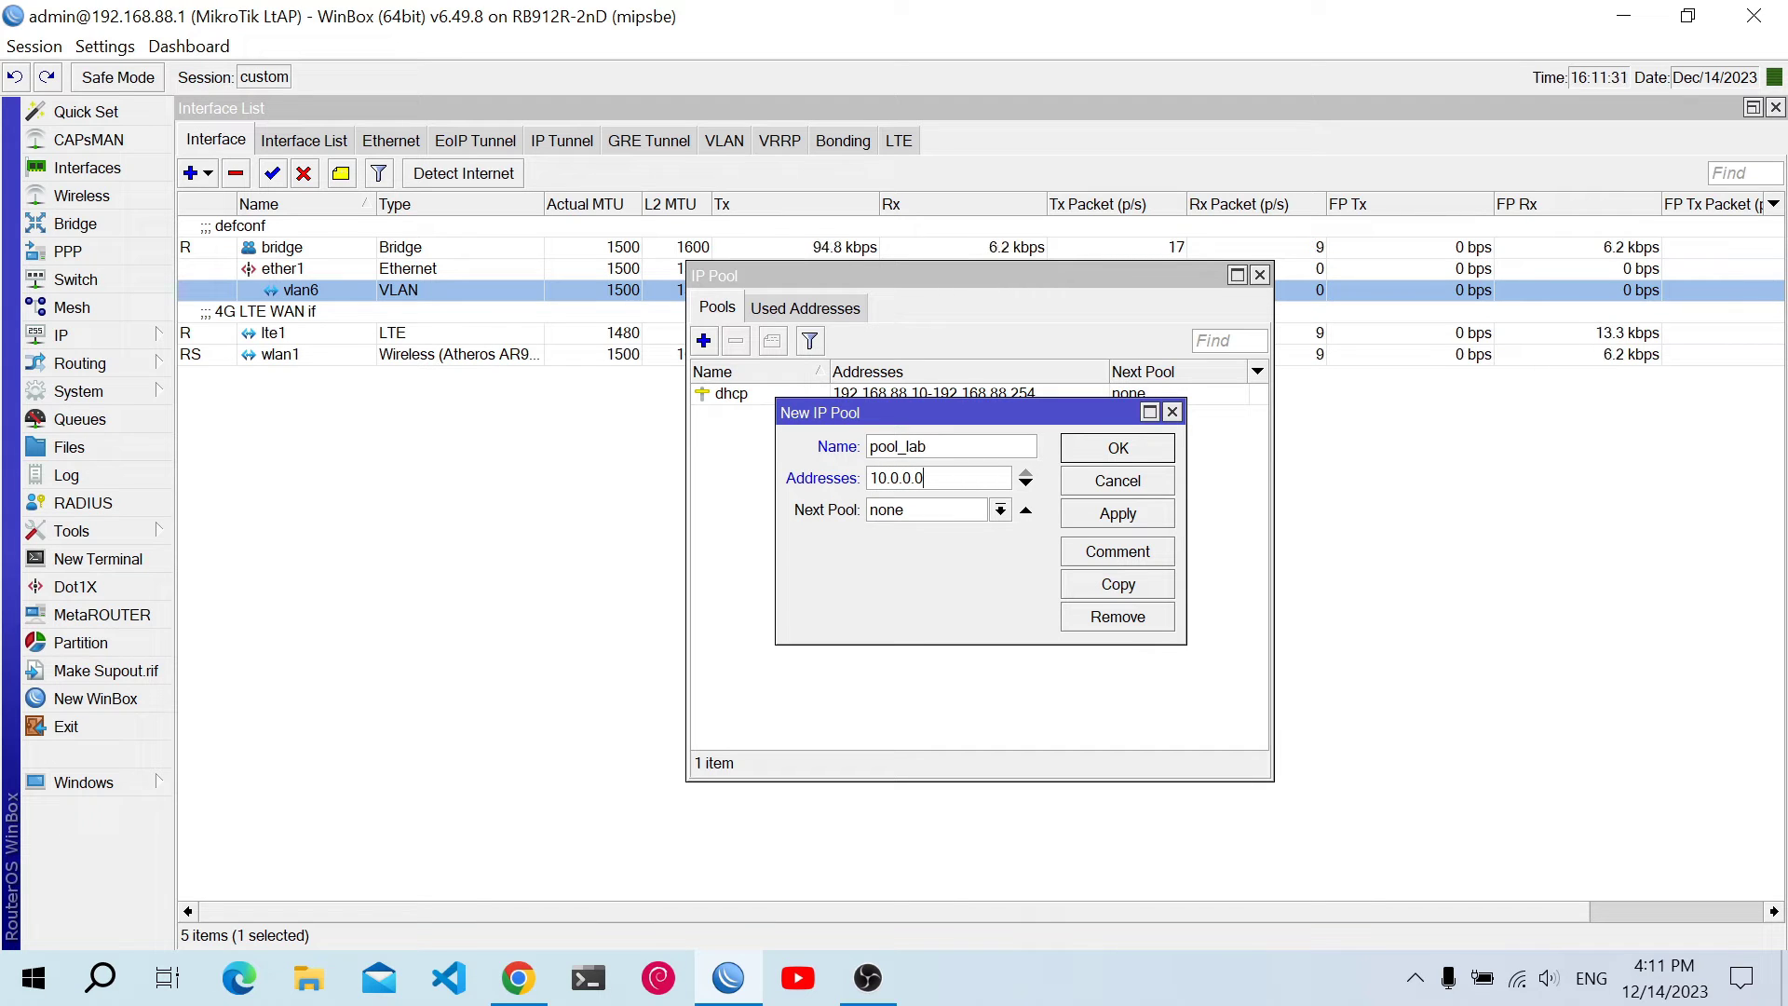
key(BackSpace)
text(2-10.0.0.10)
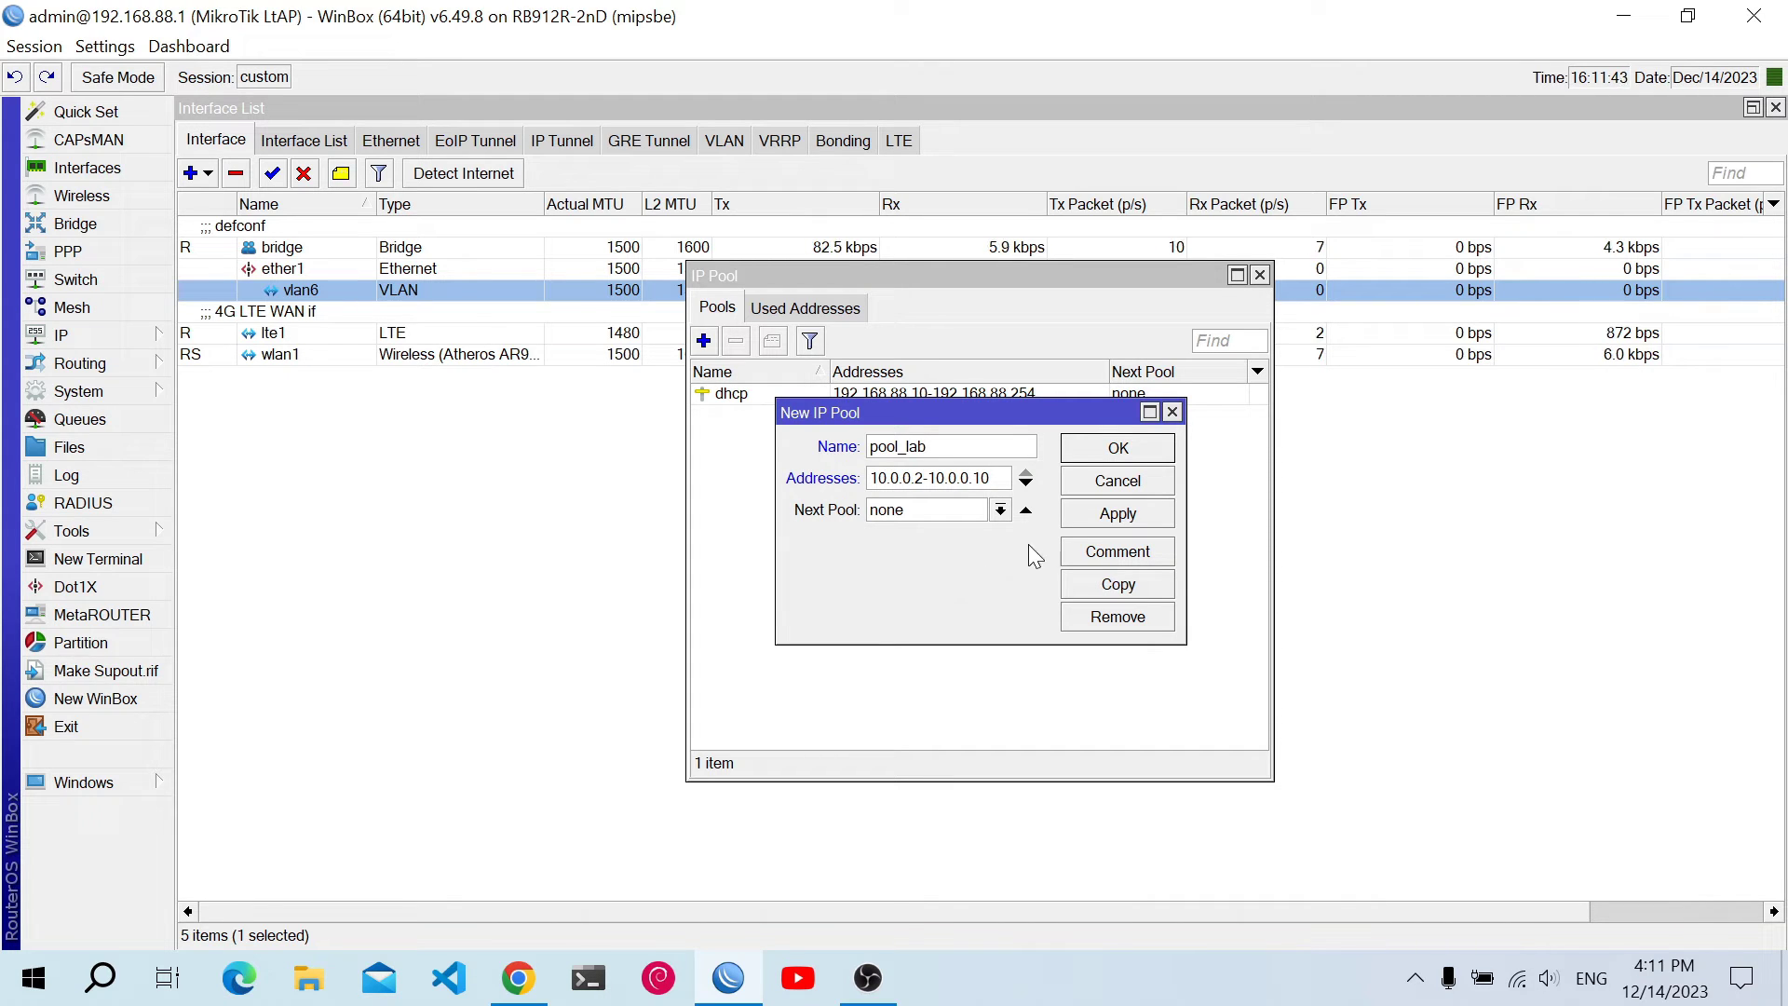
click(1077, 517)
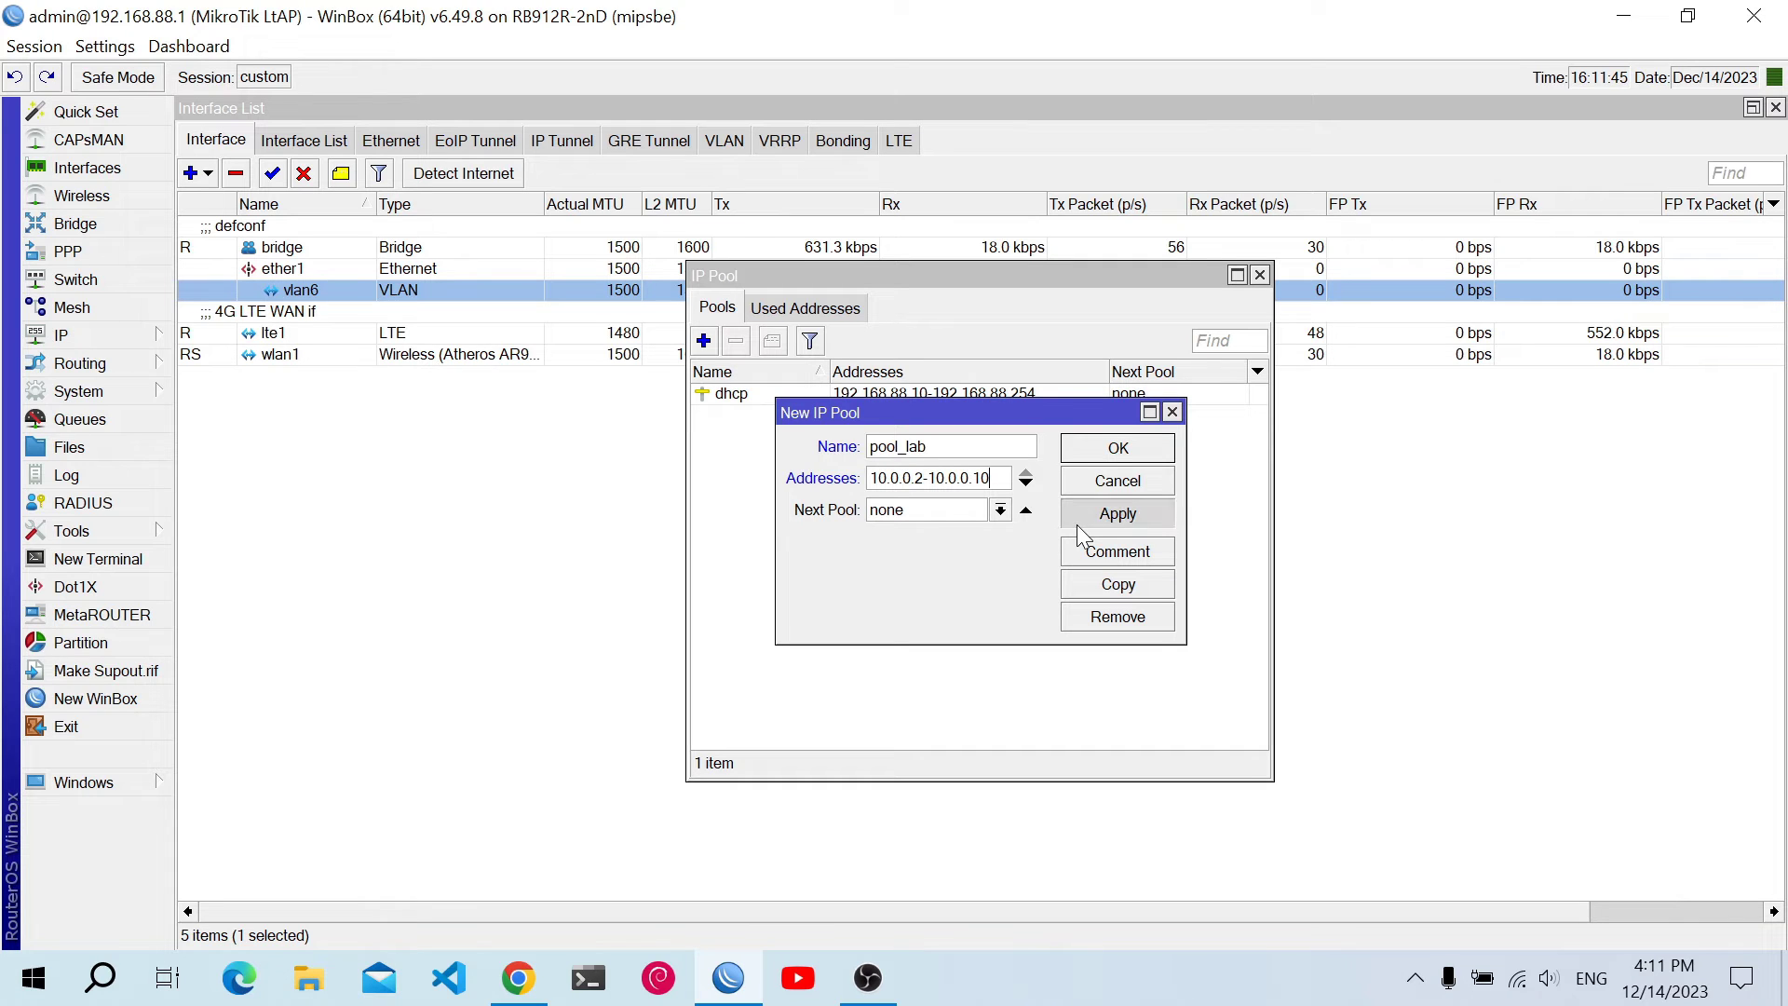
click(1084, 457)
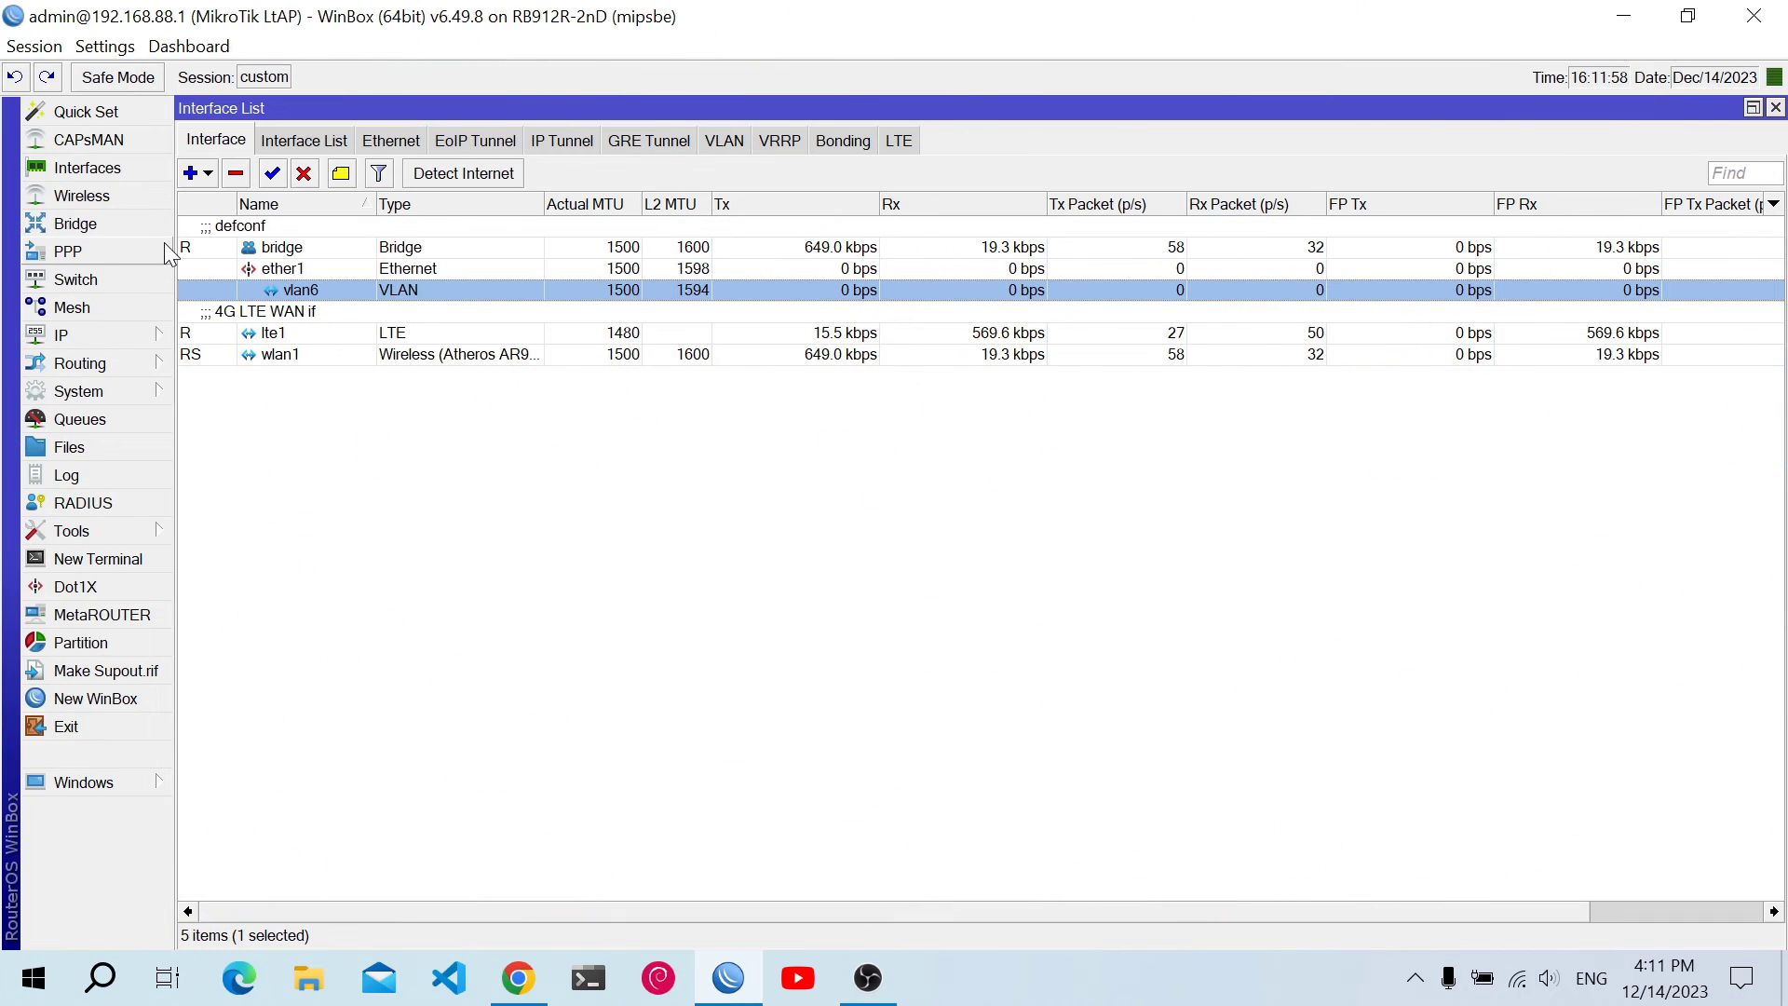
Open the PPP window from the left menu
click(165, 250)
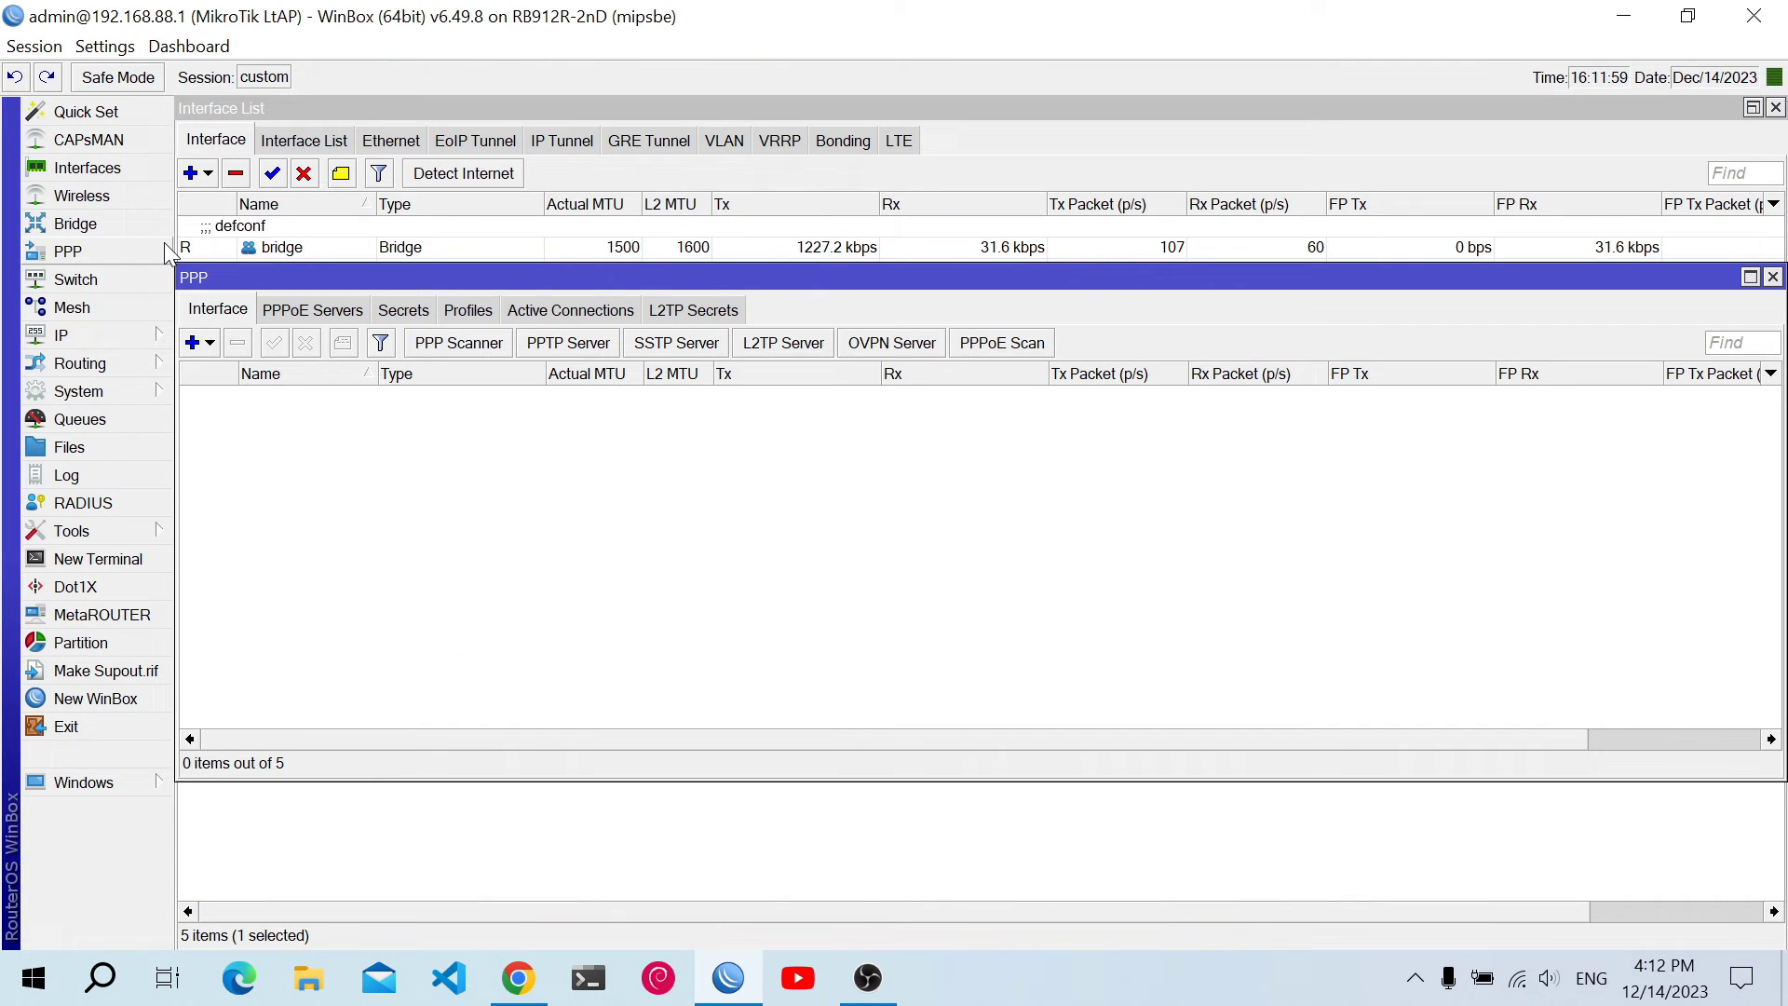
Add a PPPoE server on interface vlan6 with a blank service name and save it
click(281, 314)
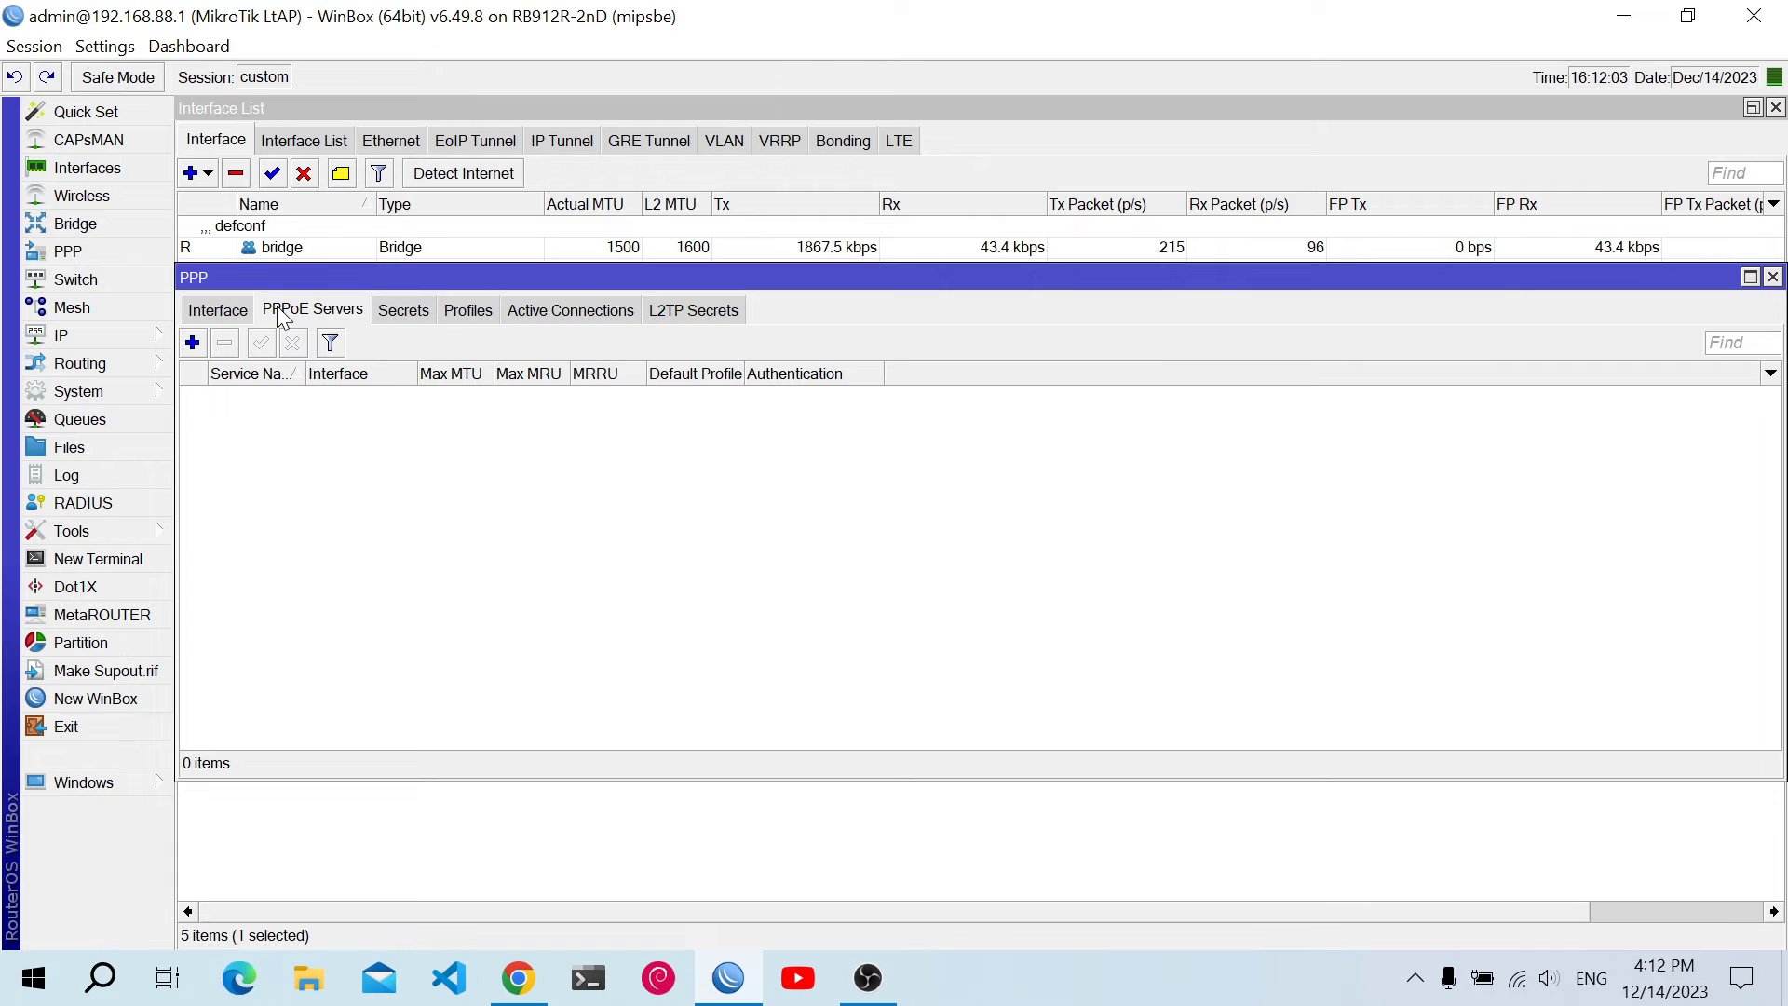
click(194, 343)
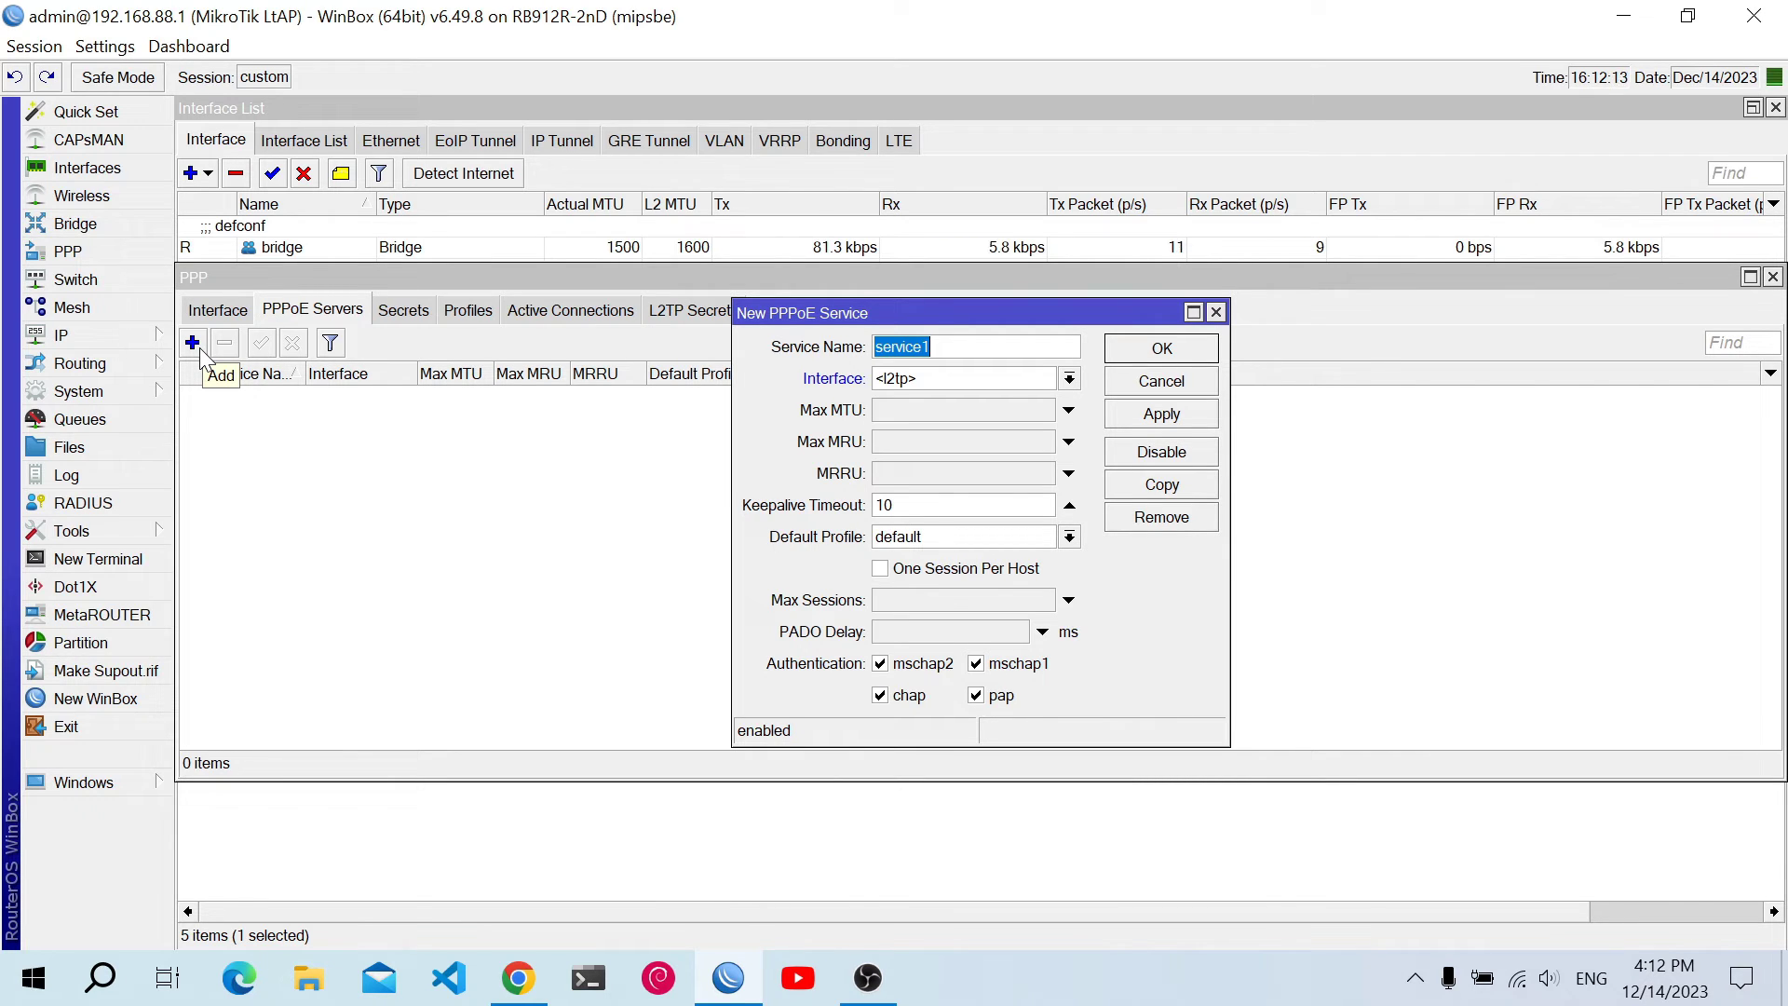
key(BackSpace)
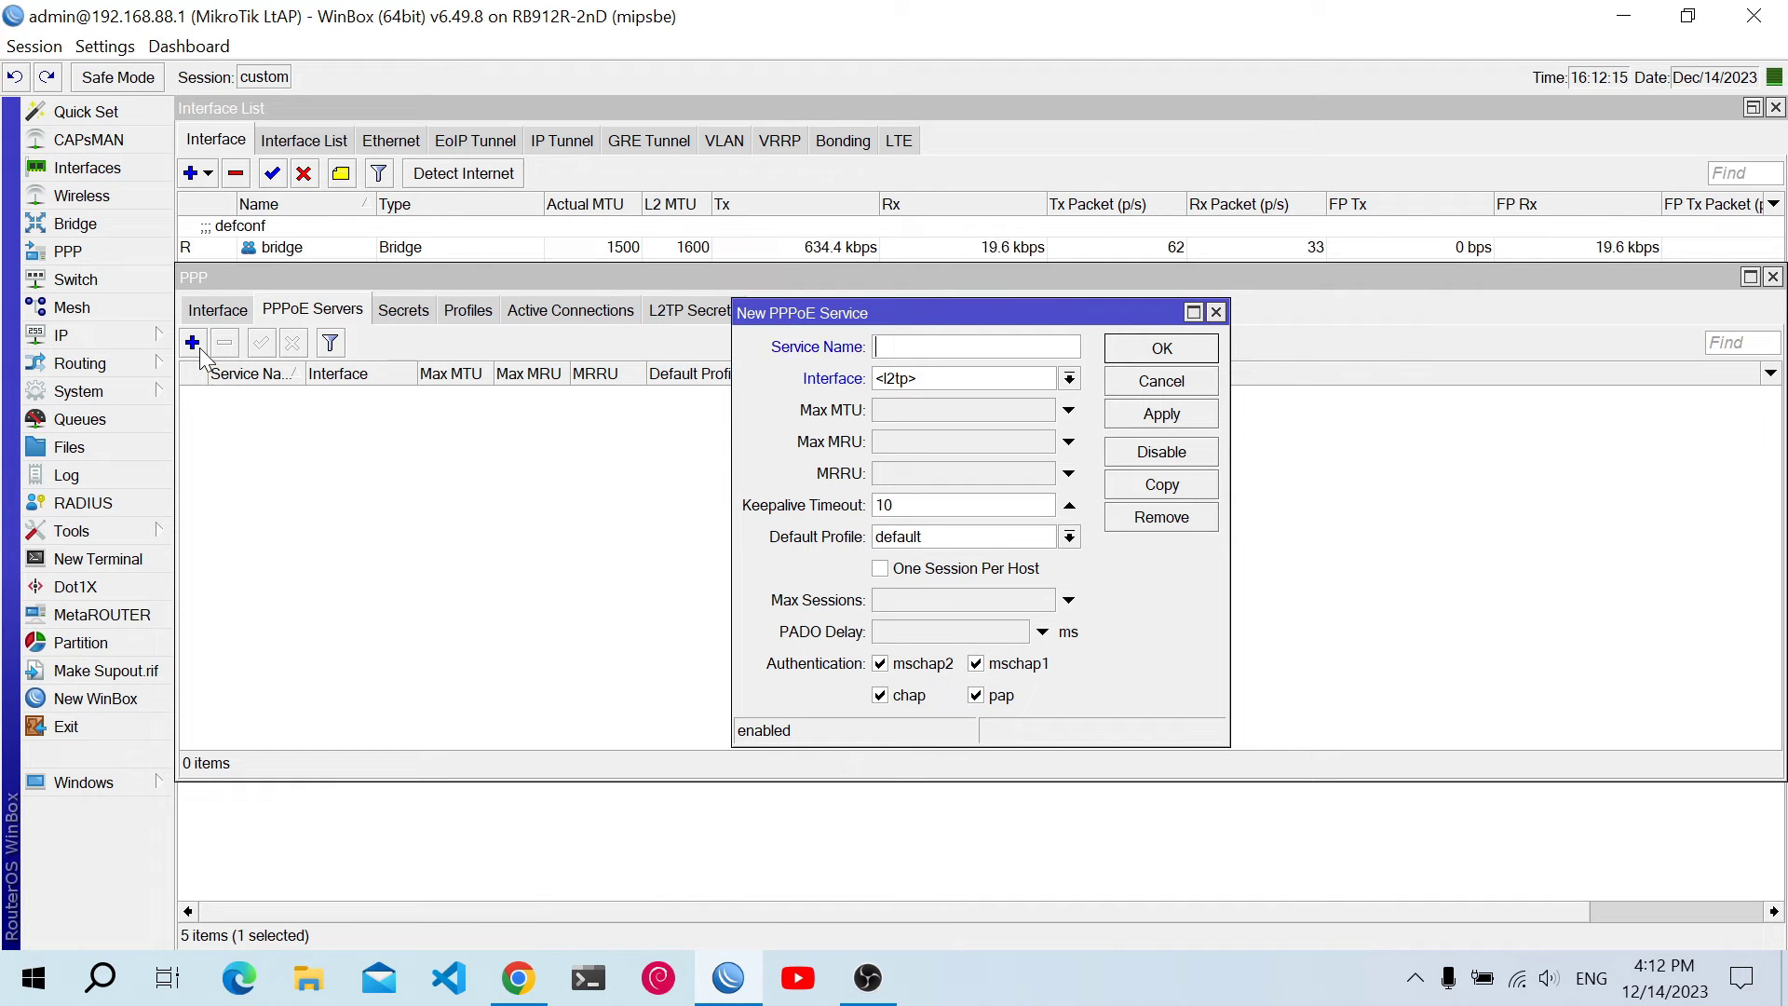
click(899, 380)
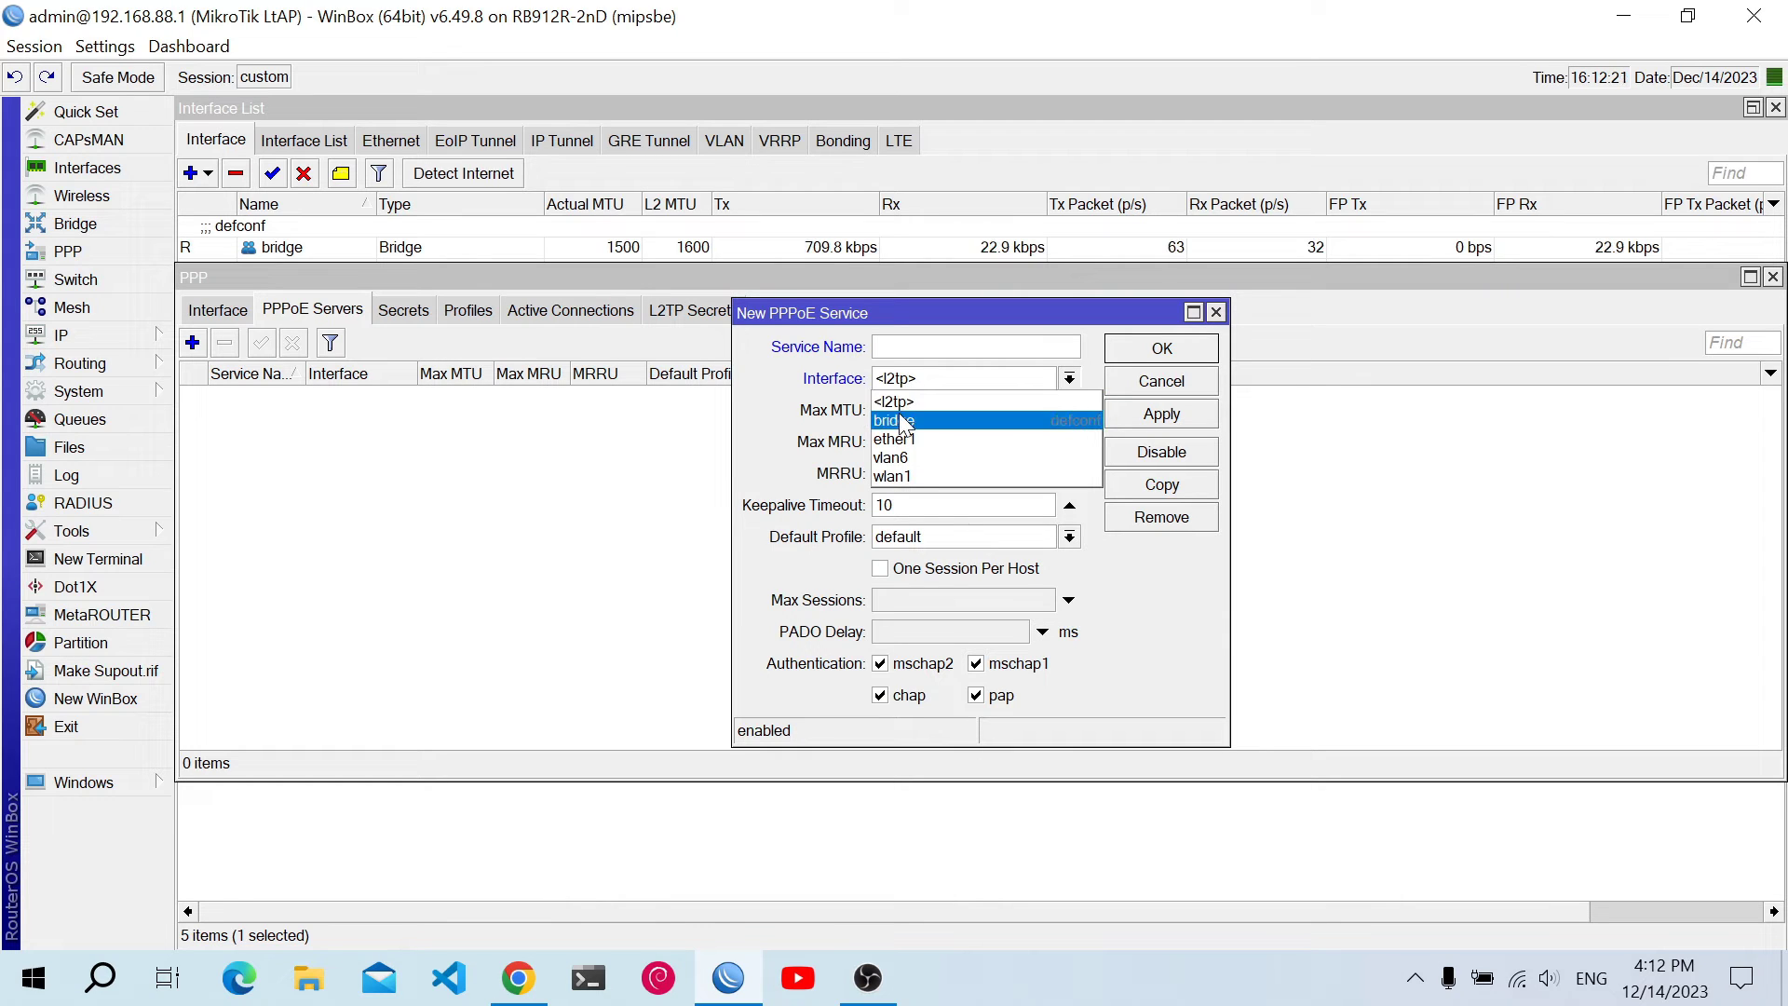
click(899, 459)
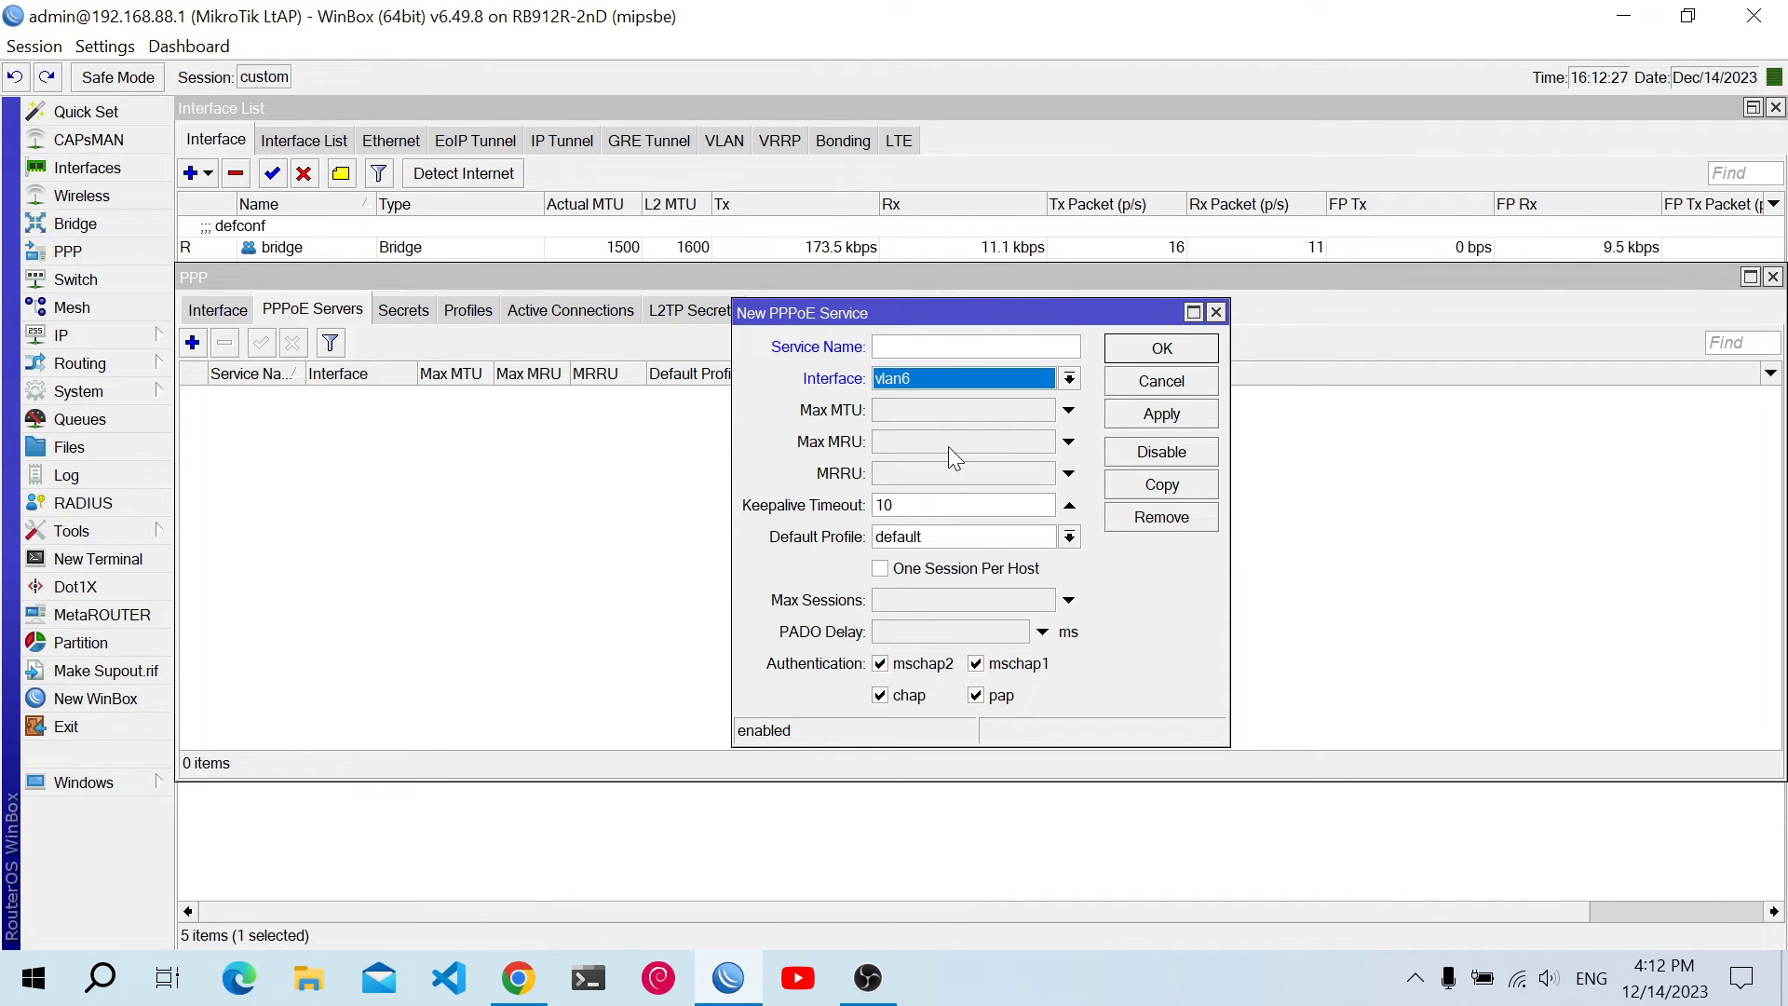
click(1117, 409)
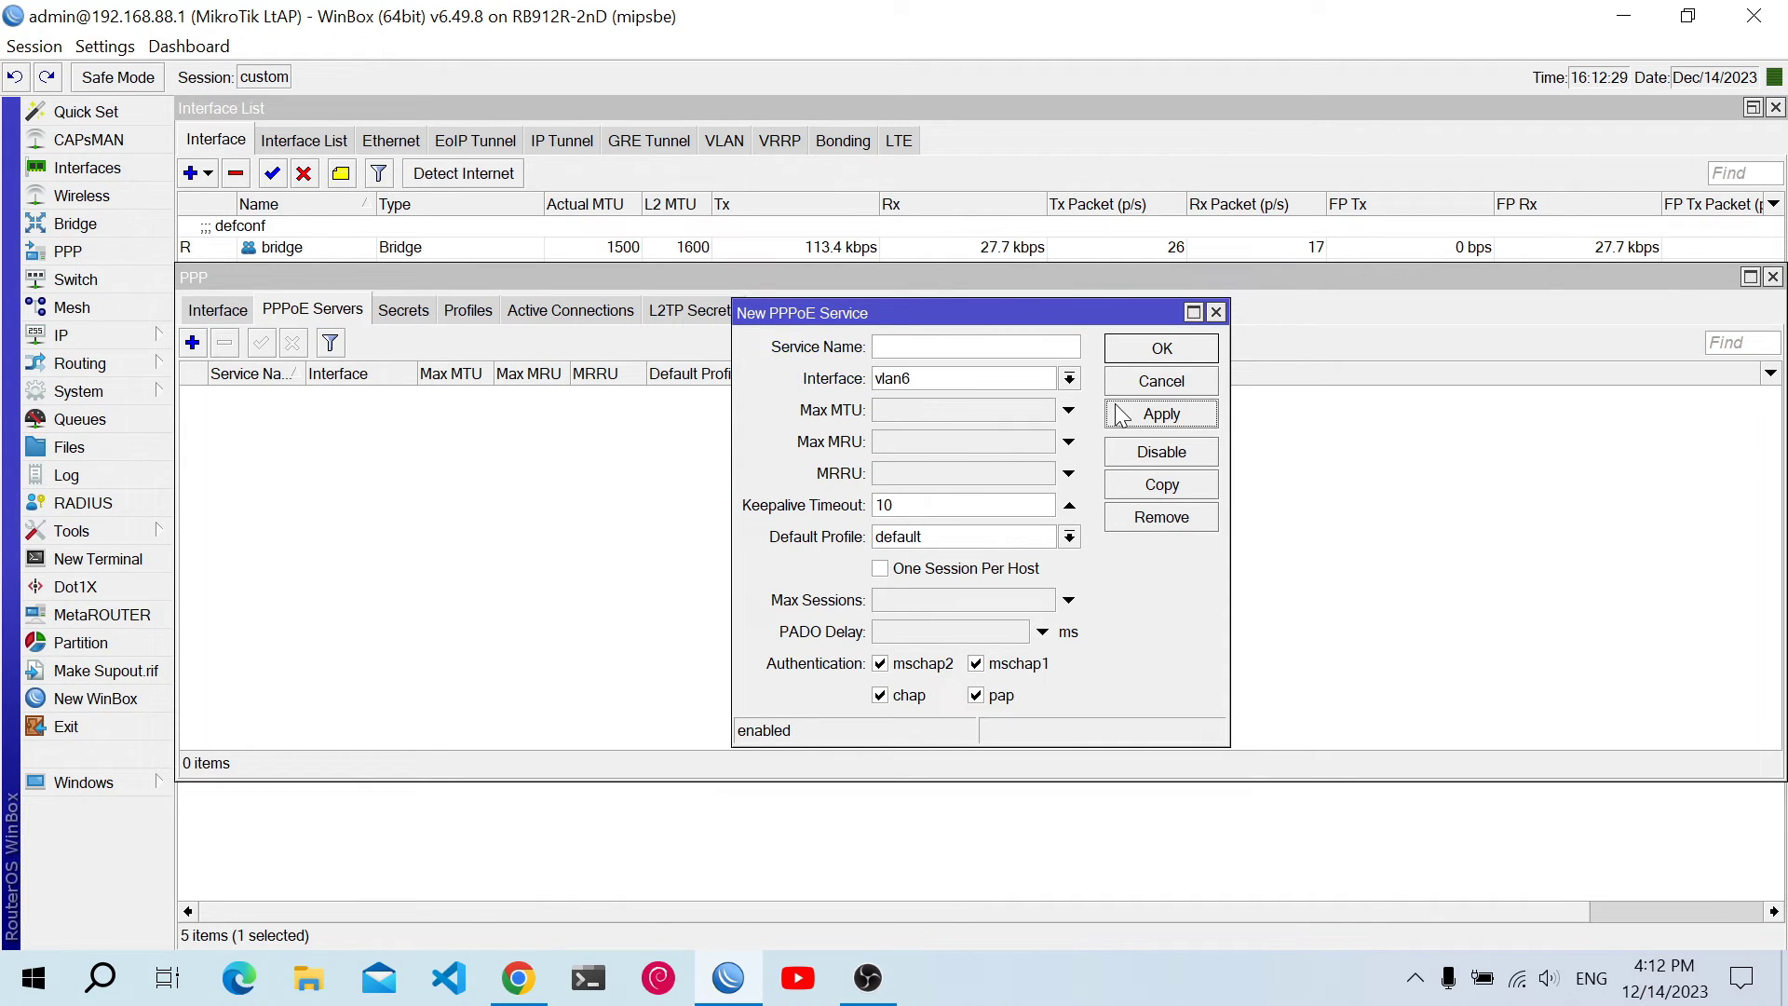
click(1117, 354)
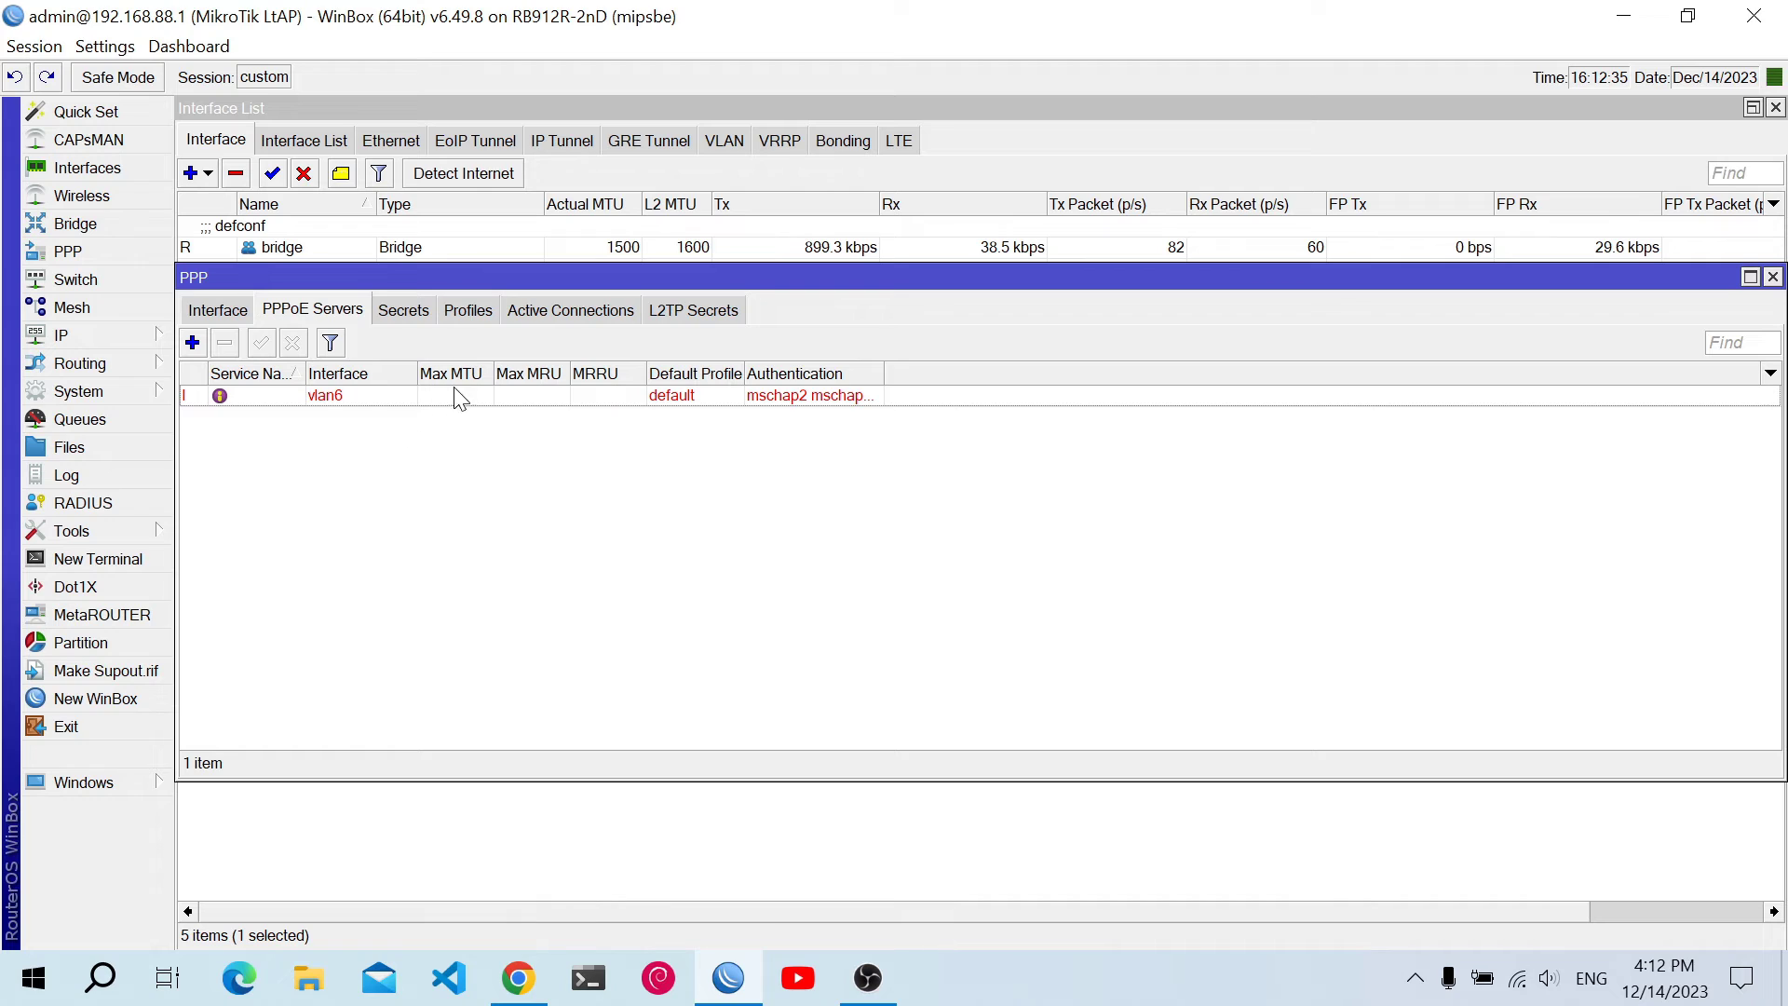
Create PPP profile 'lab' with local address 192.168.144.1 and remote address pool pool_lab
click(462, 316)
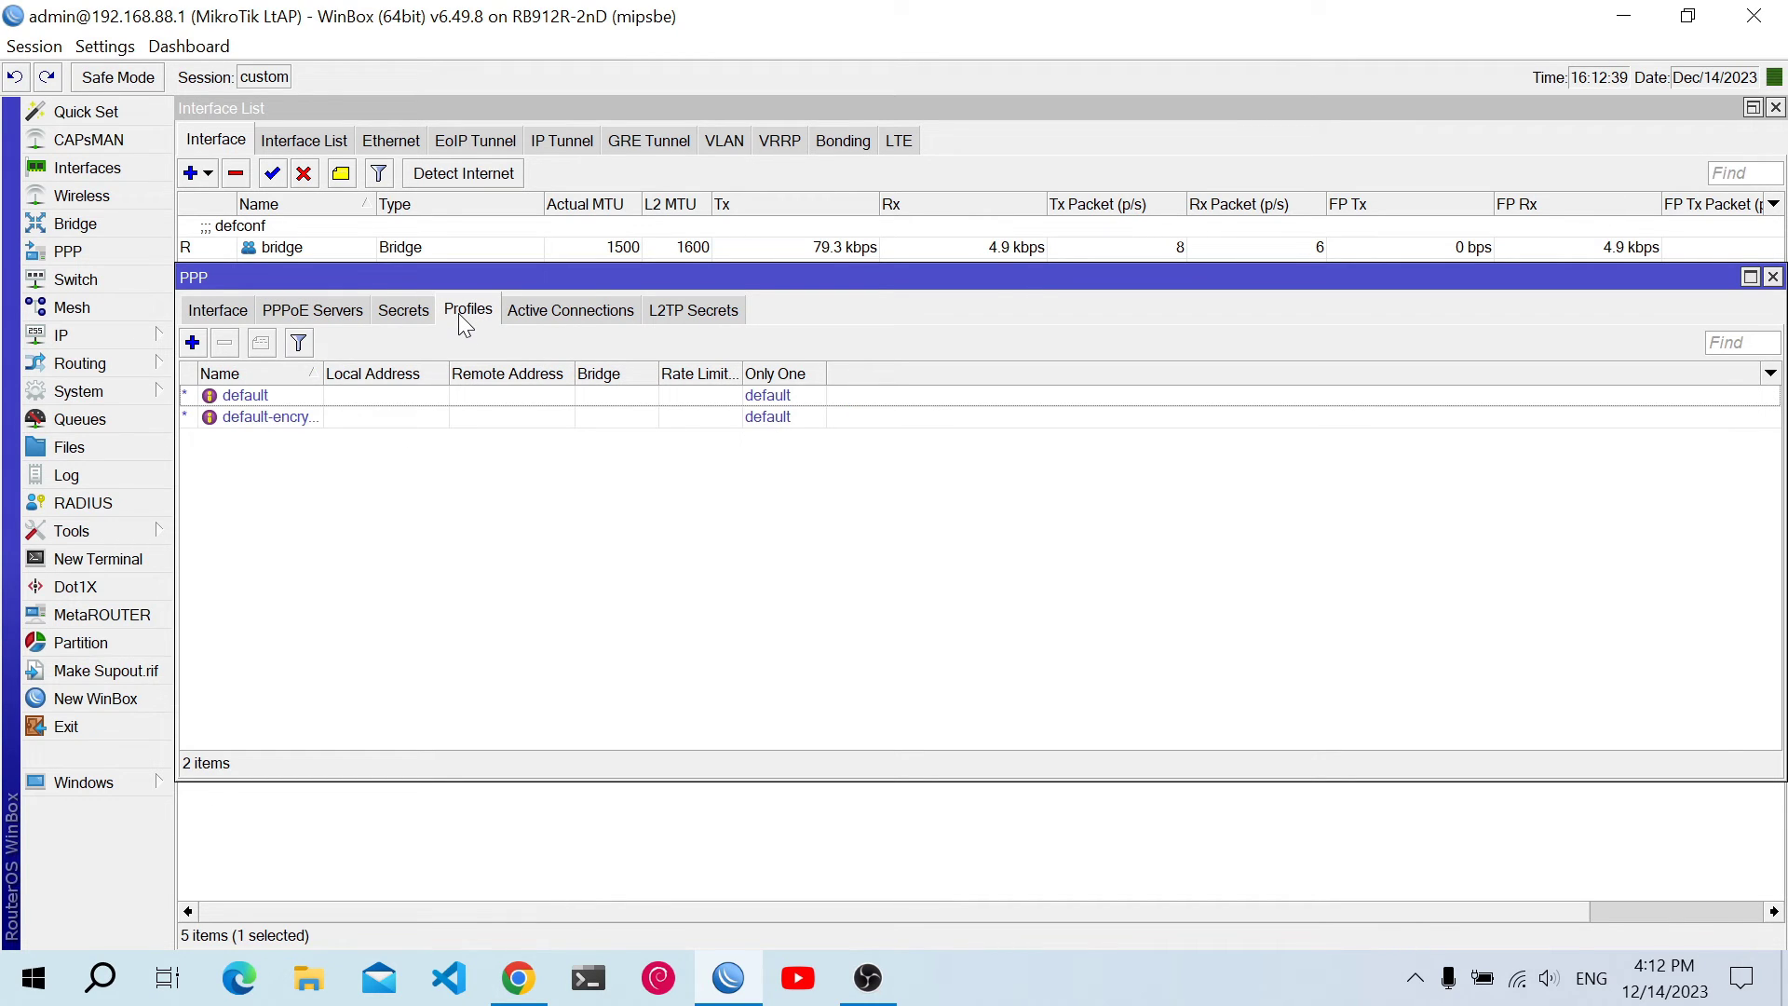
click(196, 347)
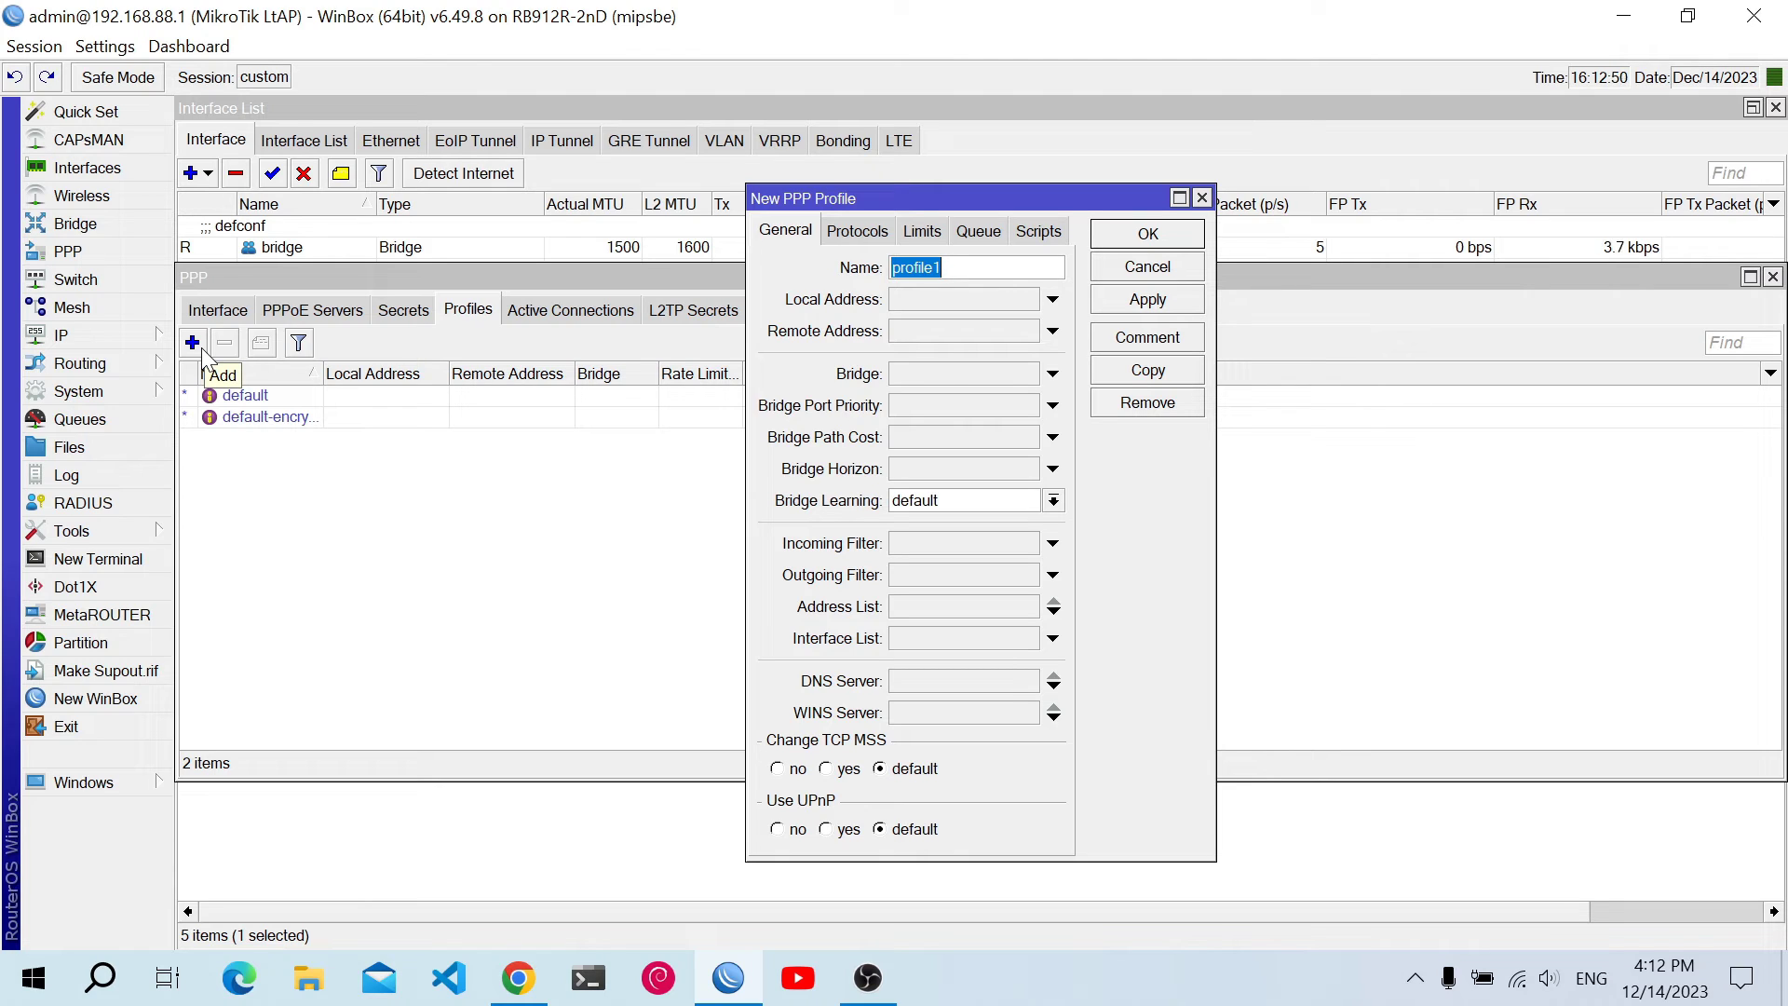
text(la)
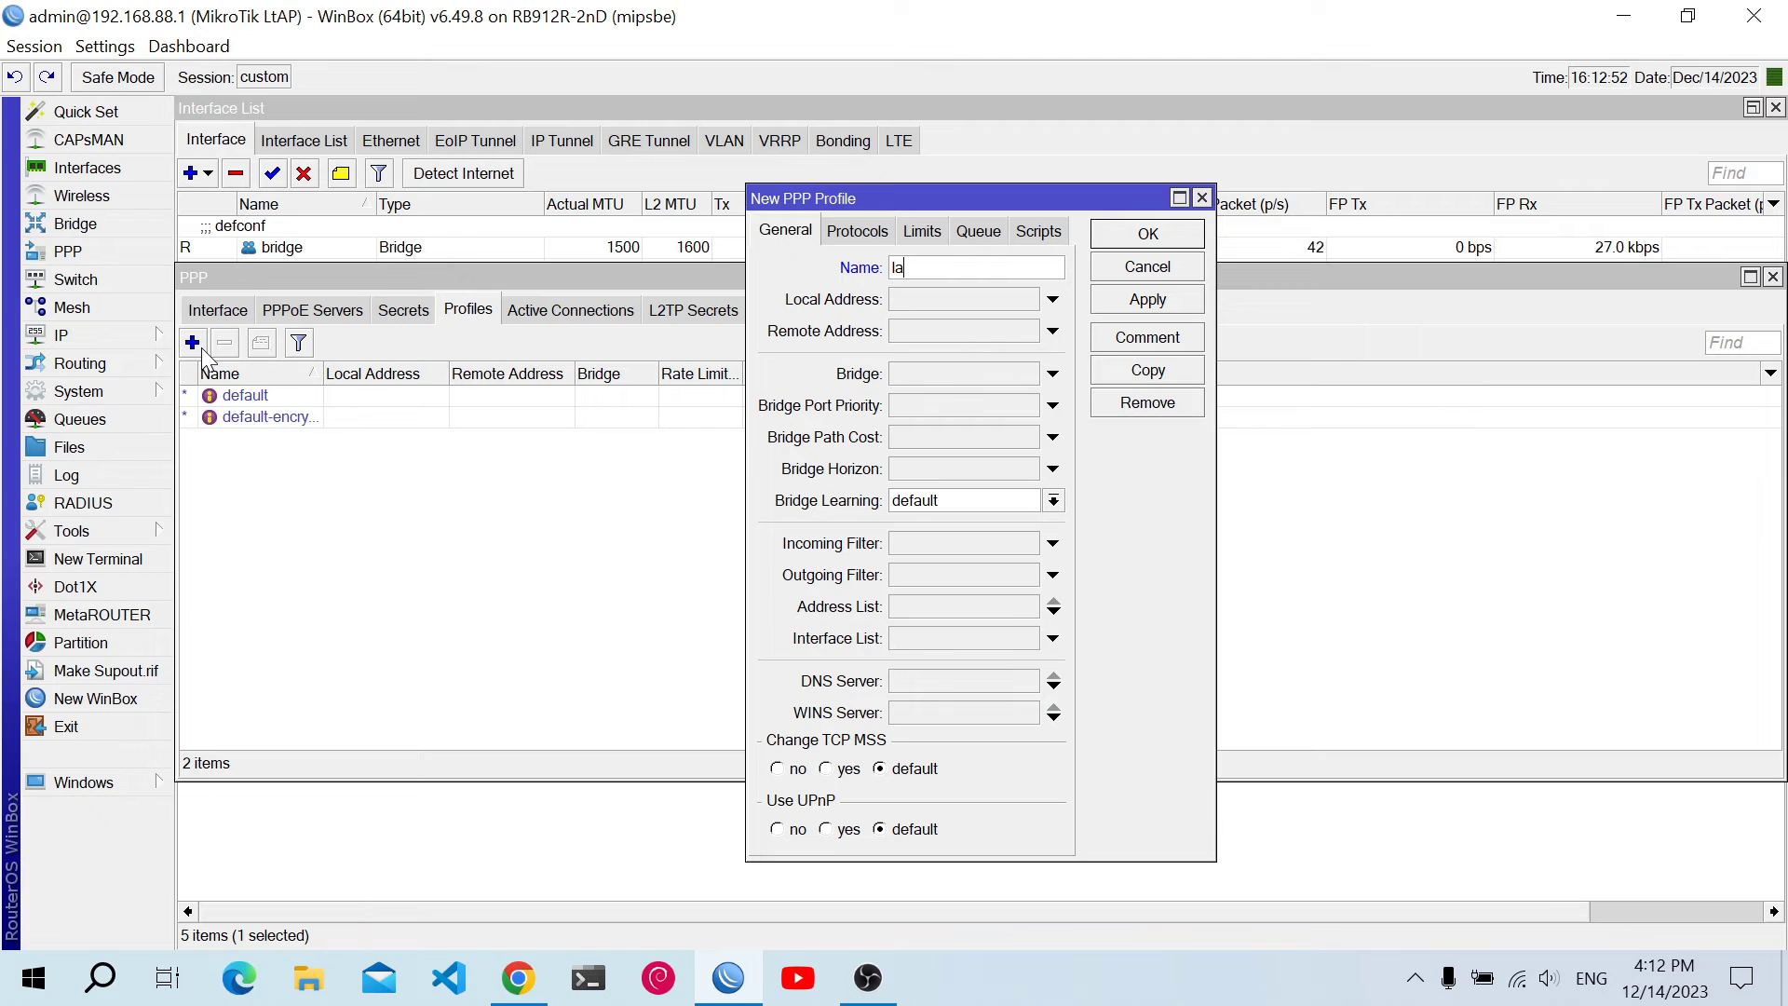
text(v)
key(BackSpace)
text(b)
click(918, 302)
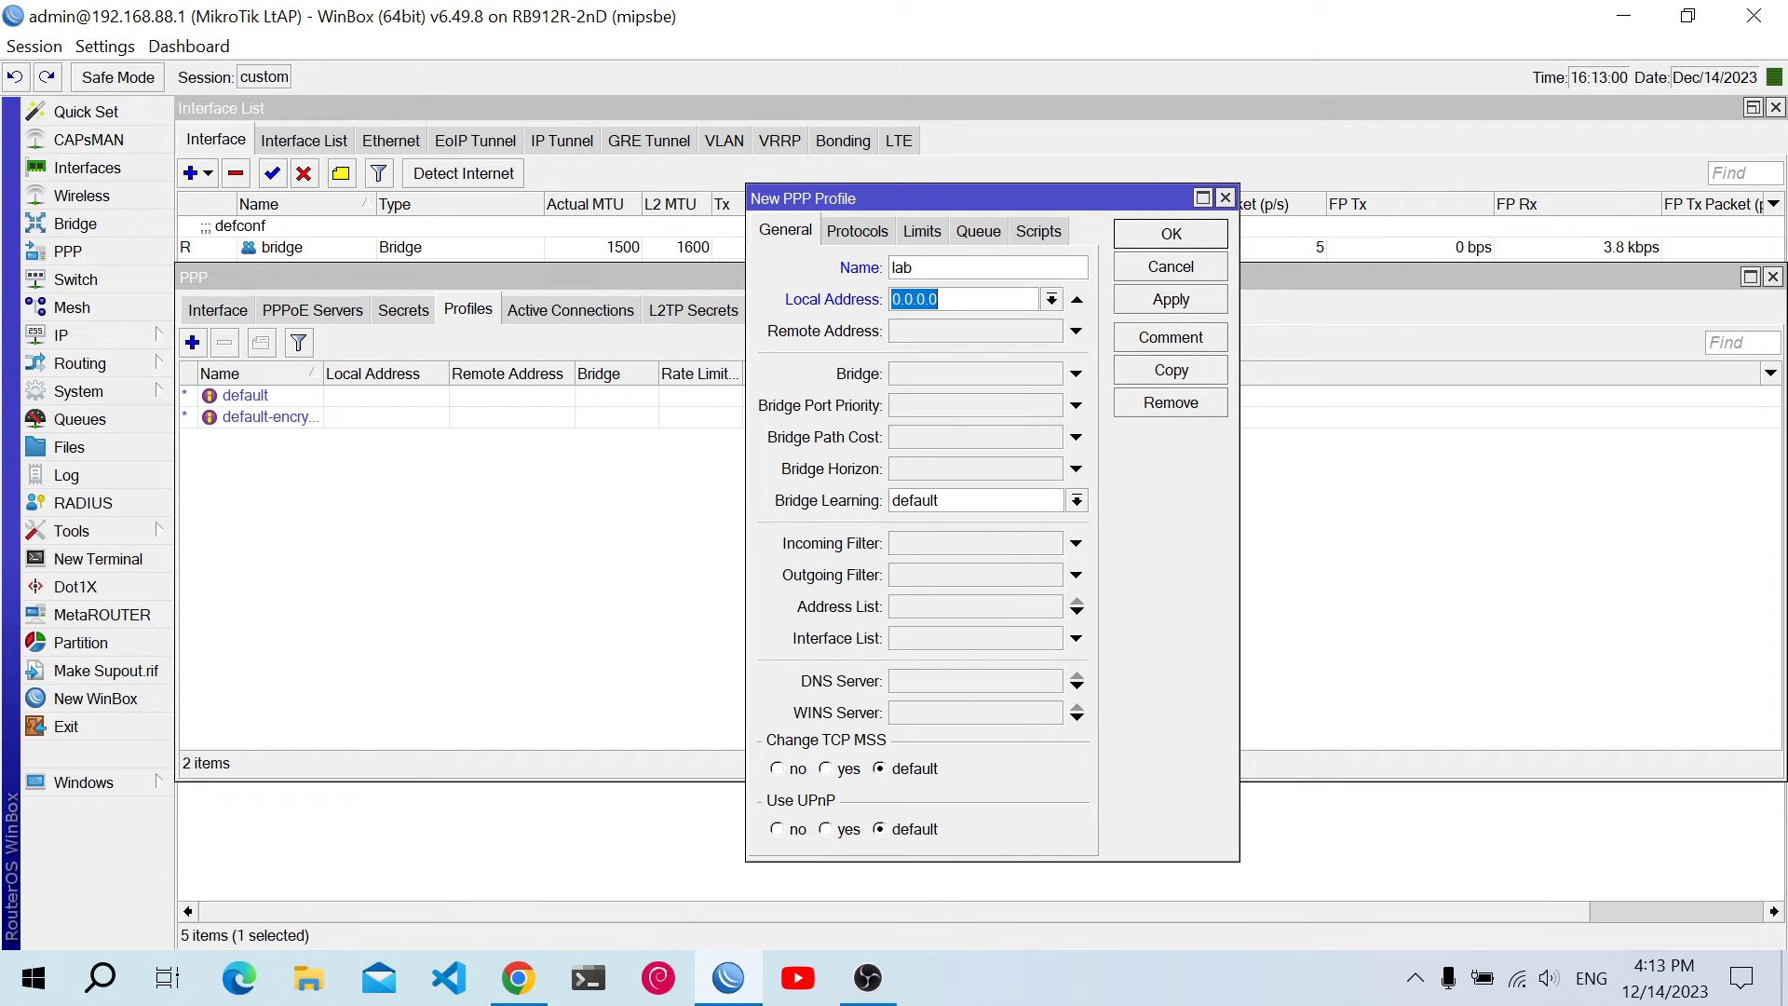
text(1)
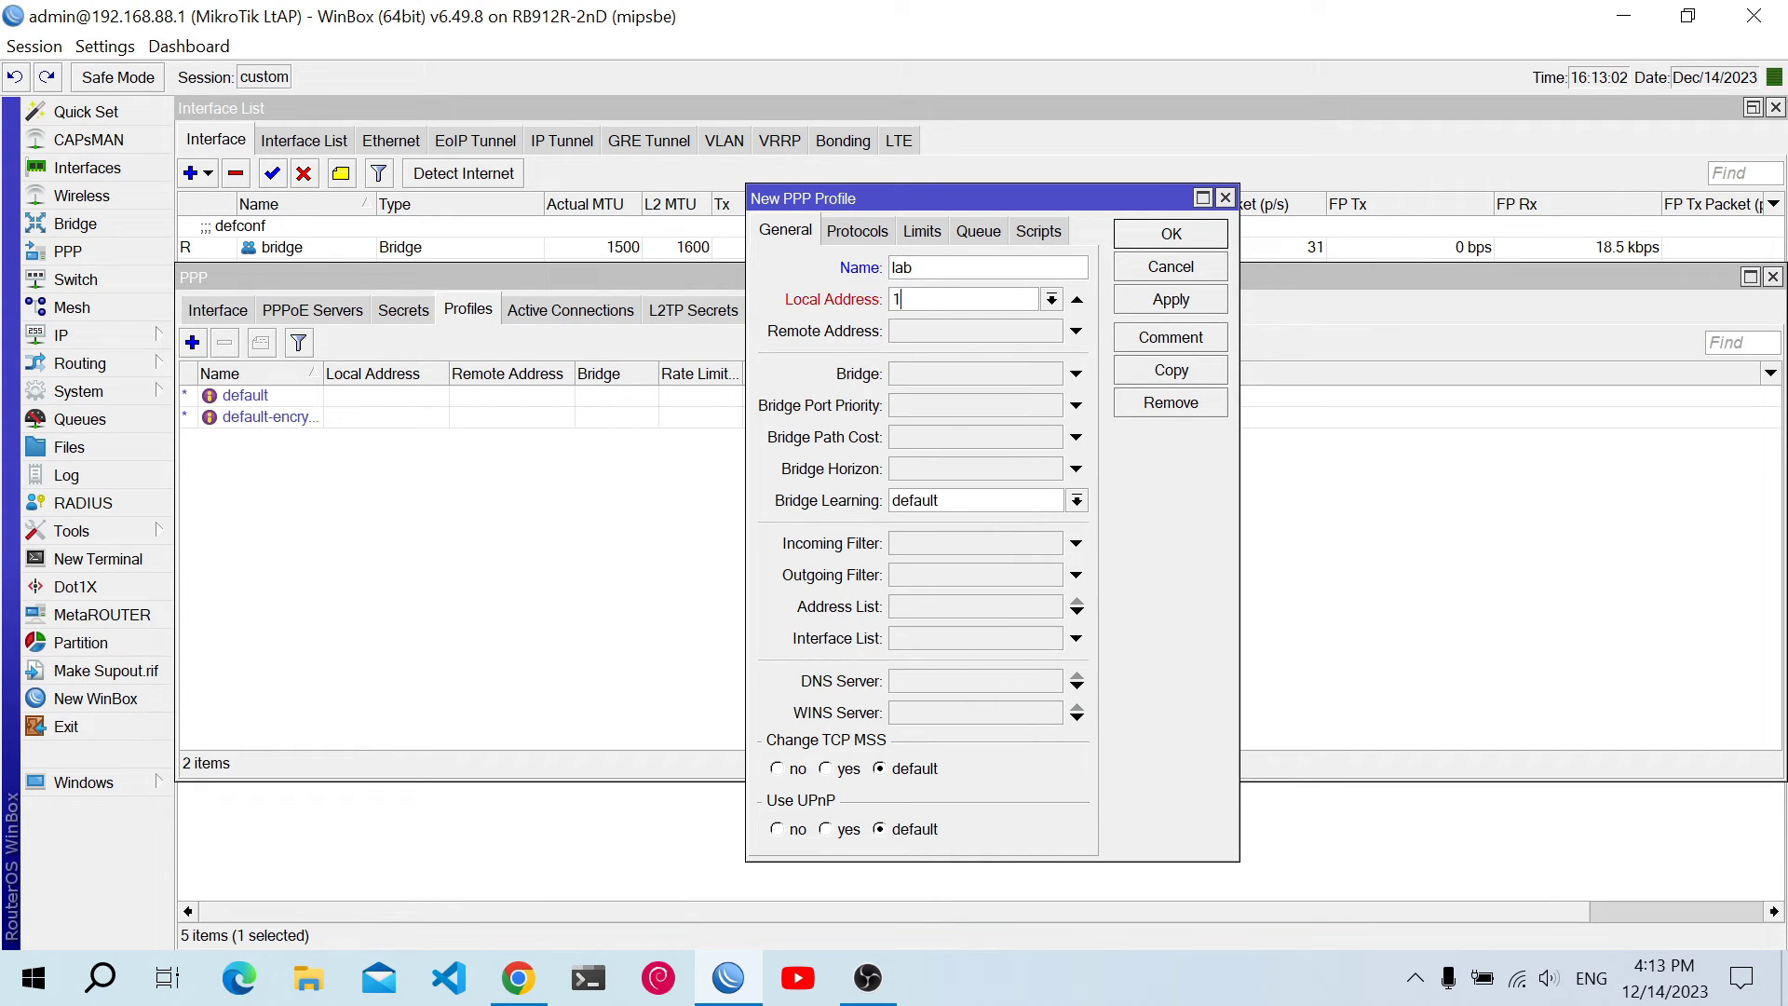
text(92.168.144)
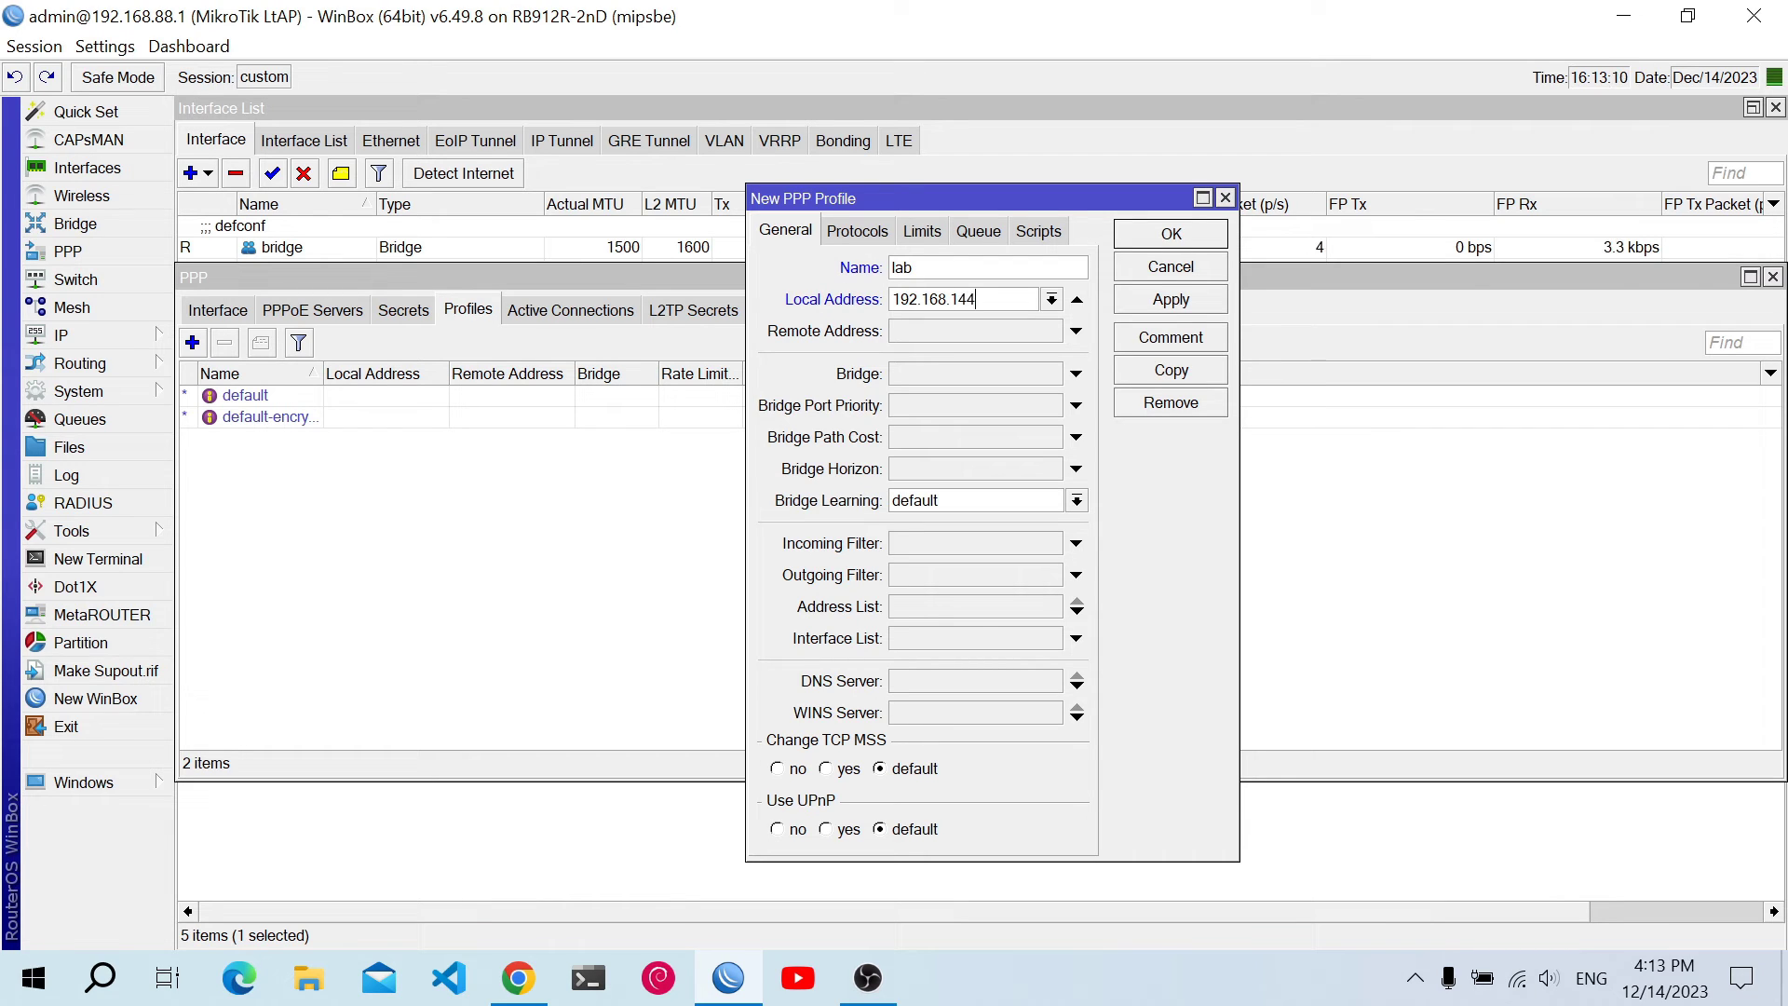
text(.1)
click(1076, 332)
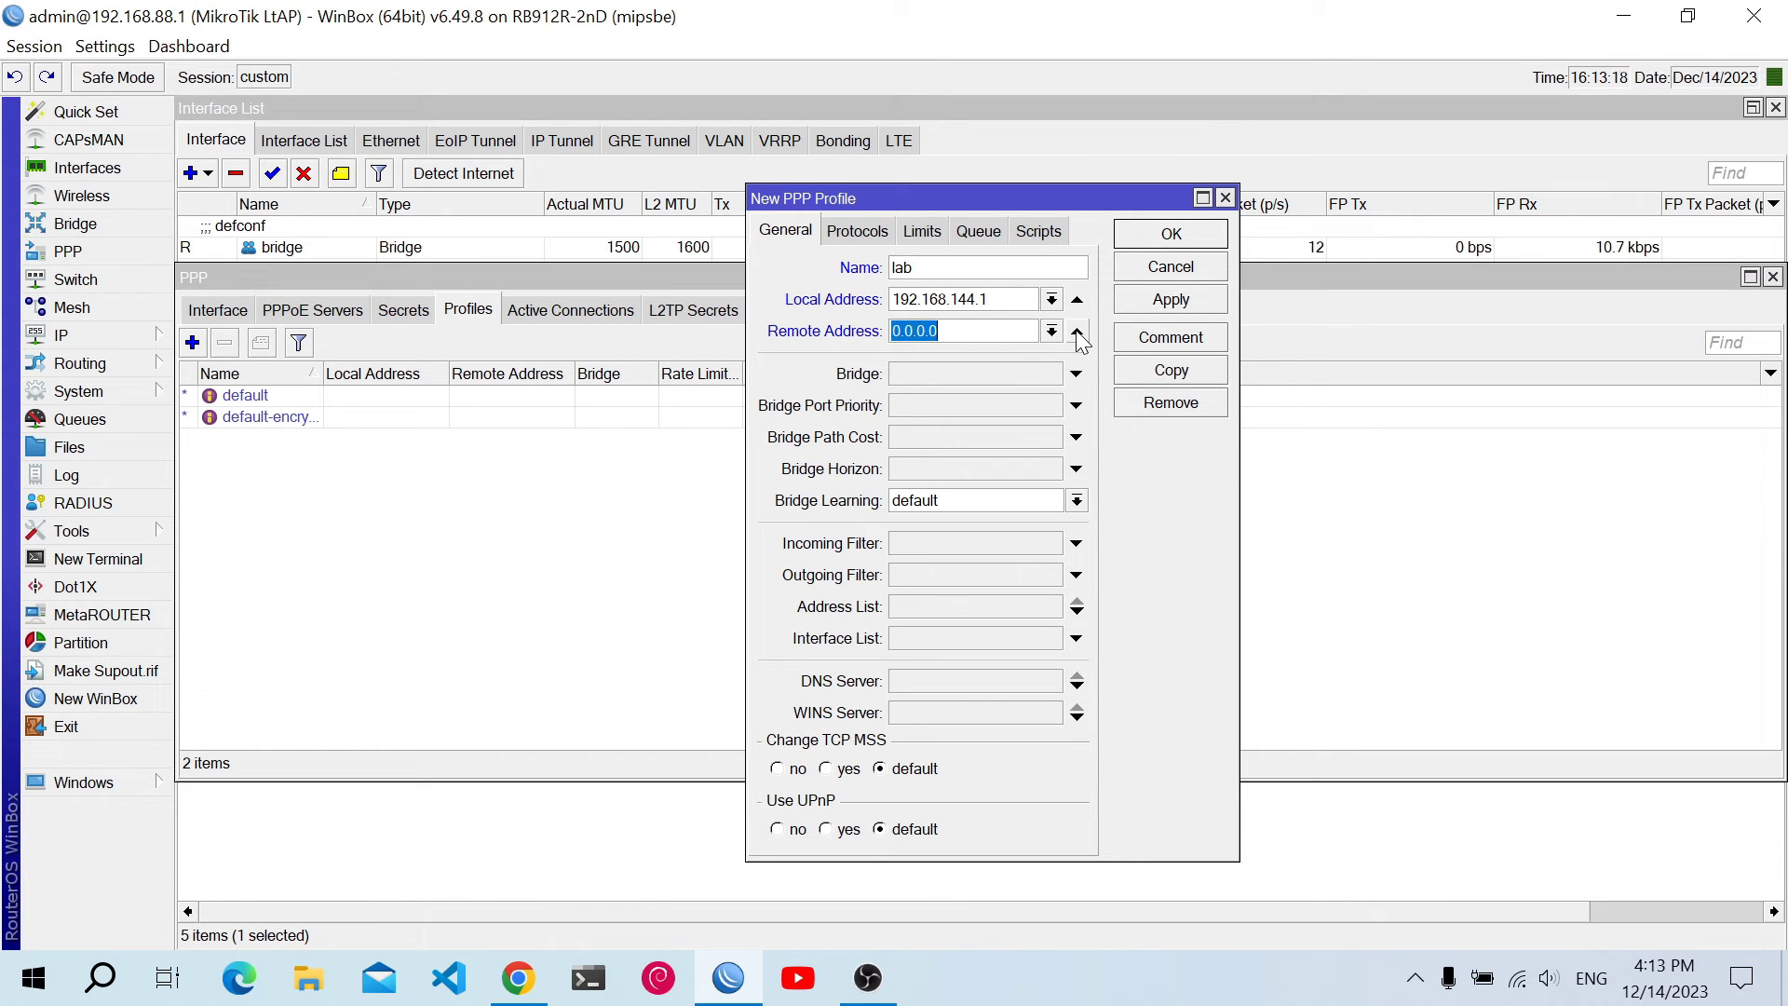
click(1051, 331)
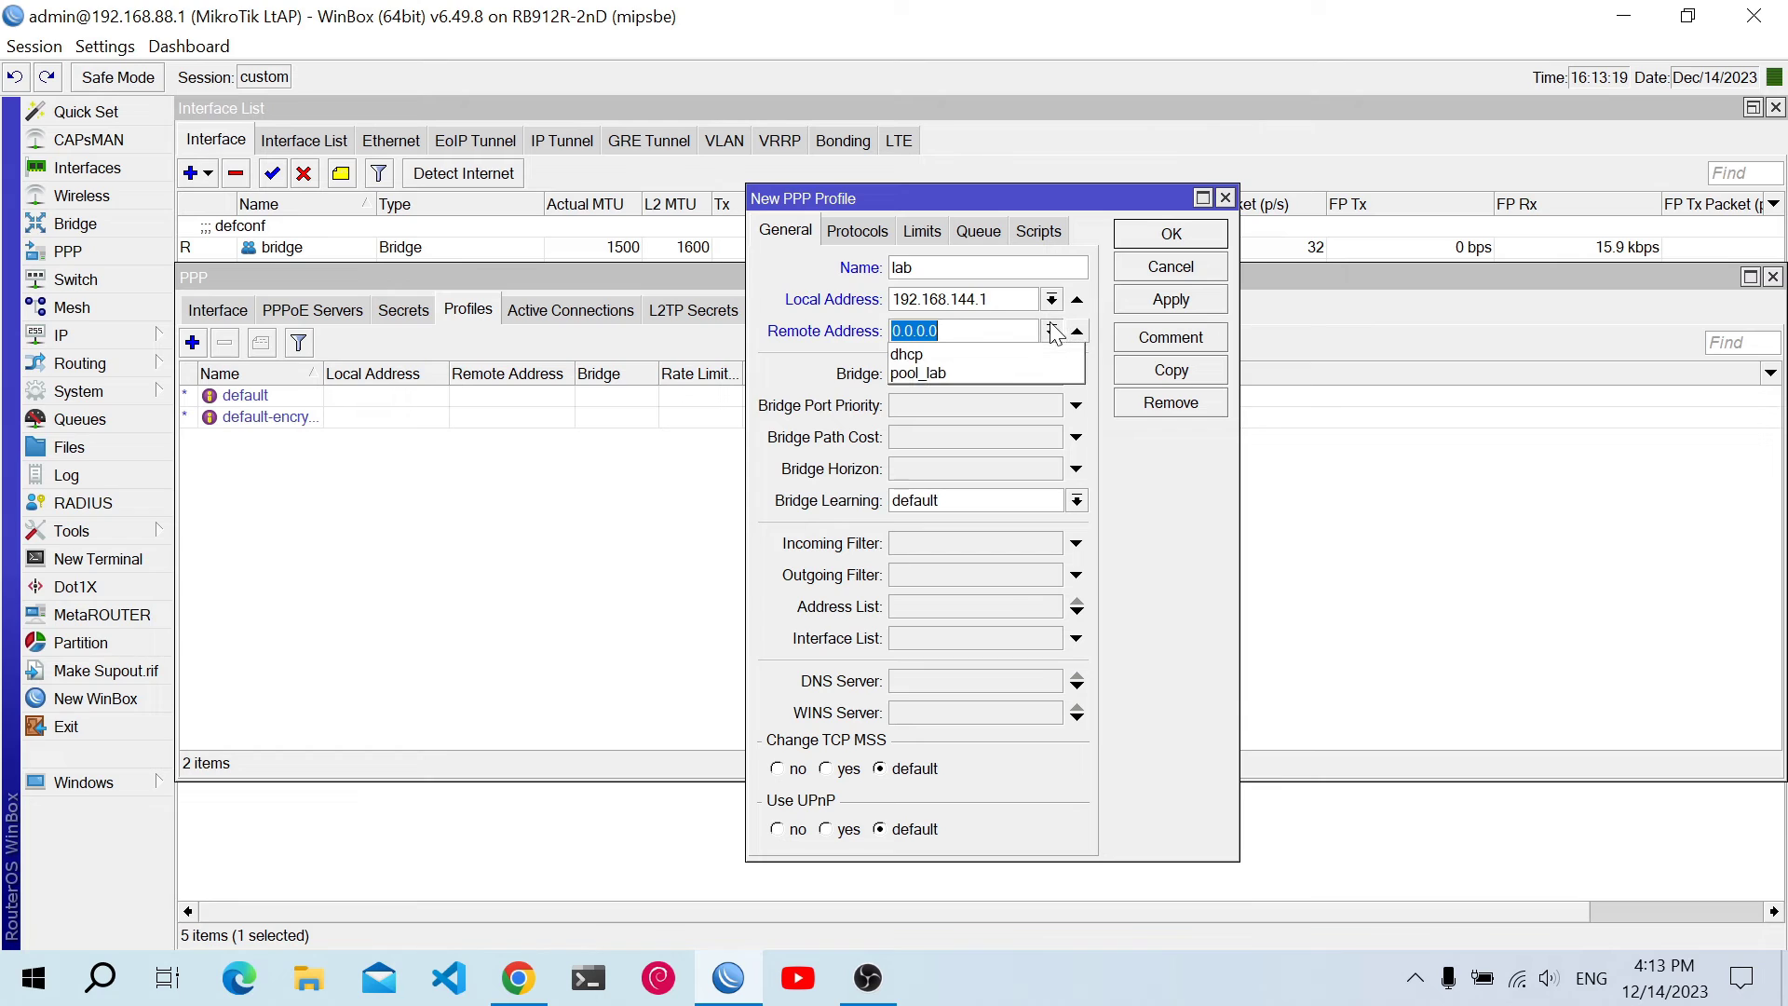
click(1049, 372)
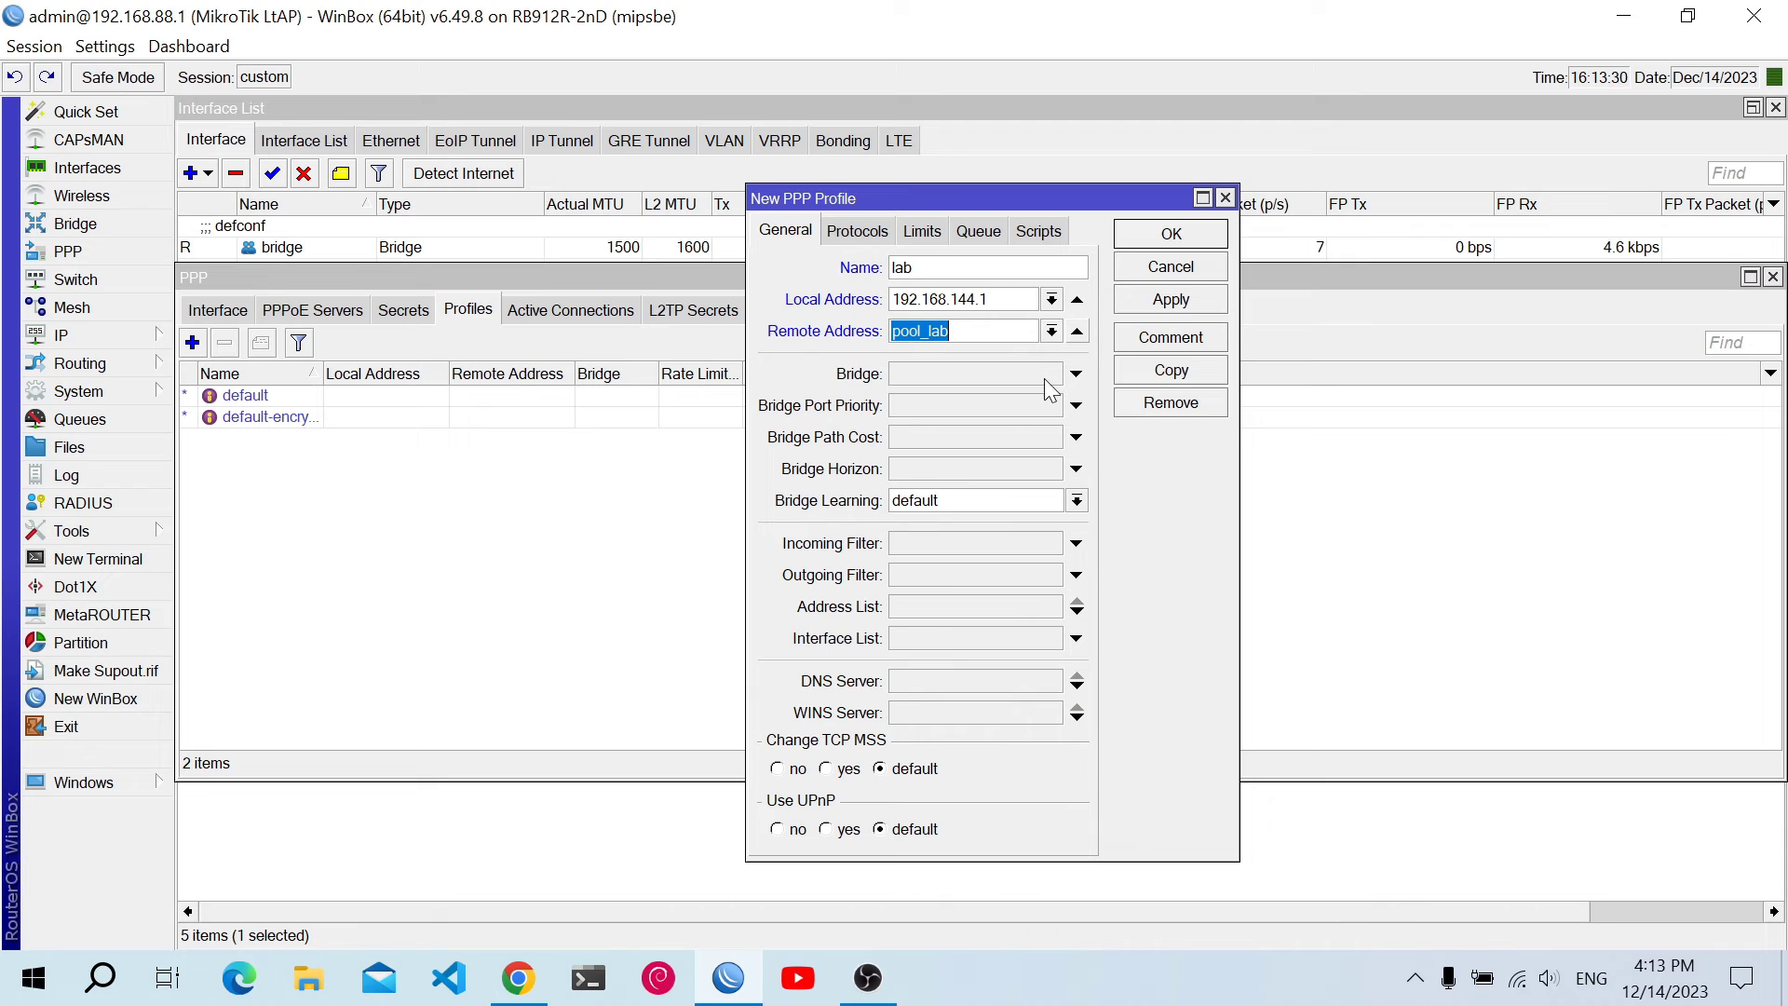
Set the lab profile's DNS servers to 1.1.1.1 and 1.0.0.1 and save it
click(1010, 682)
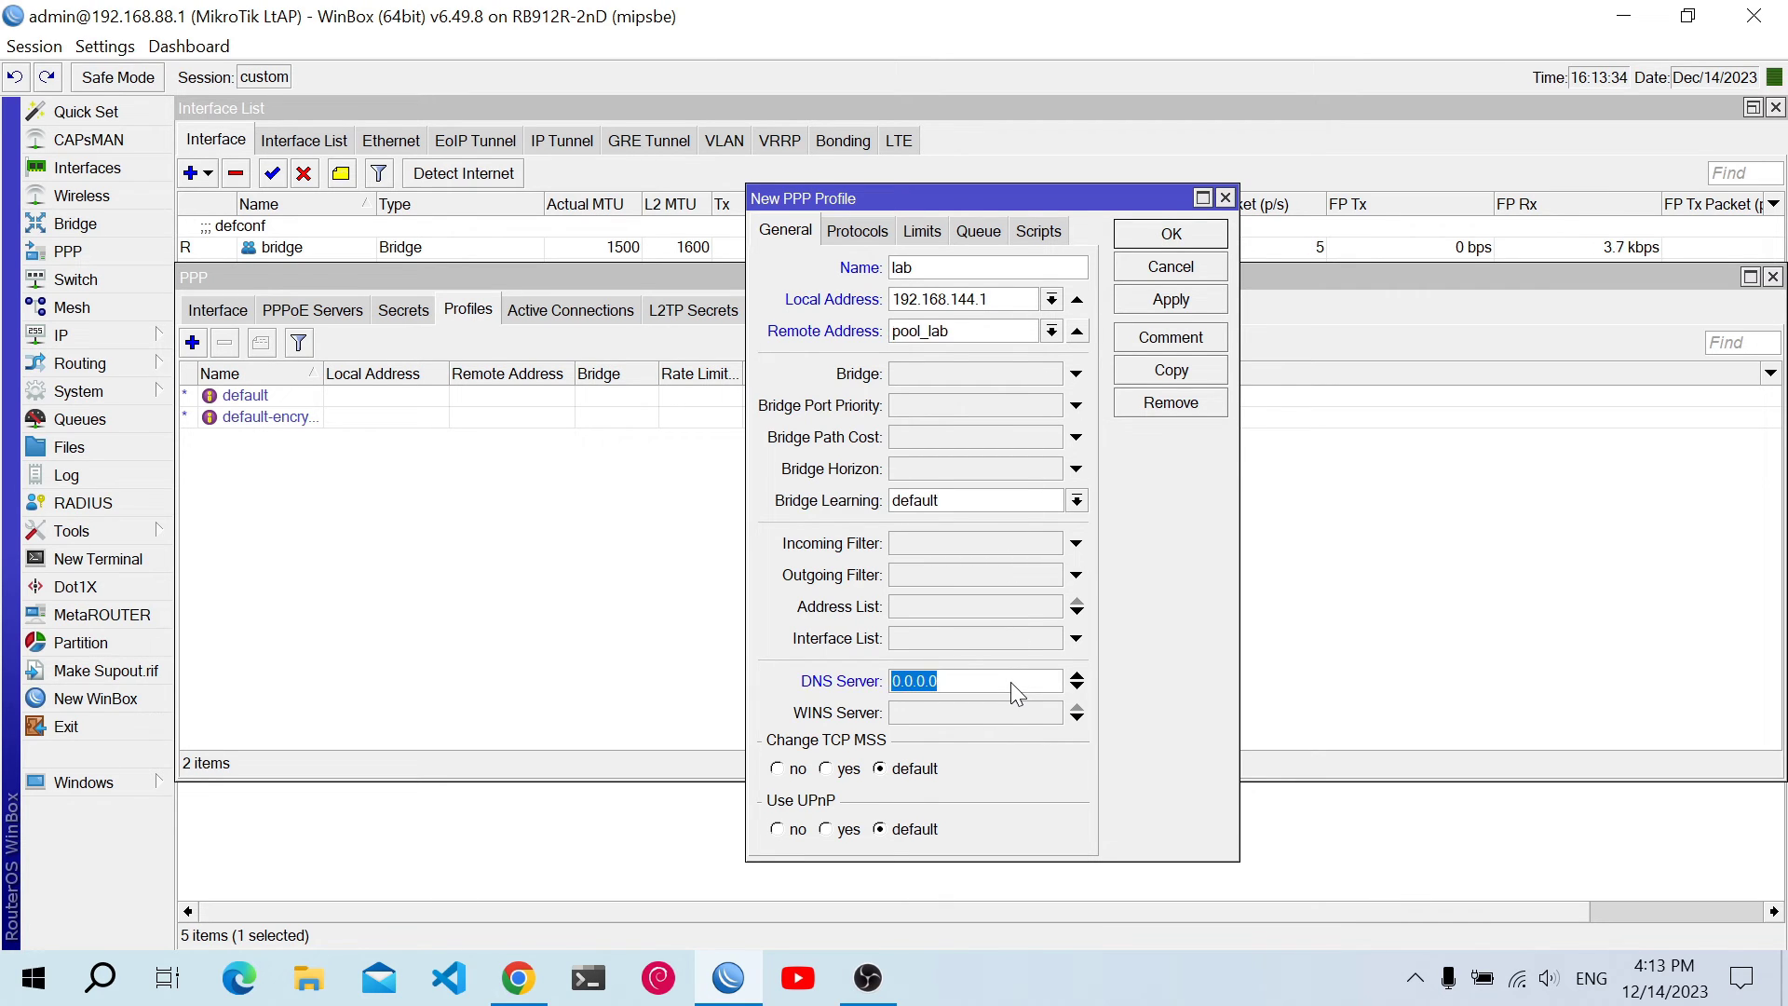
text(1.1.1.1)
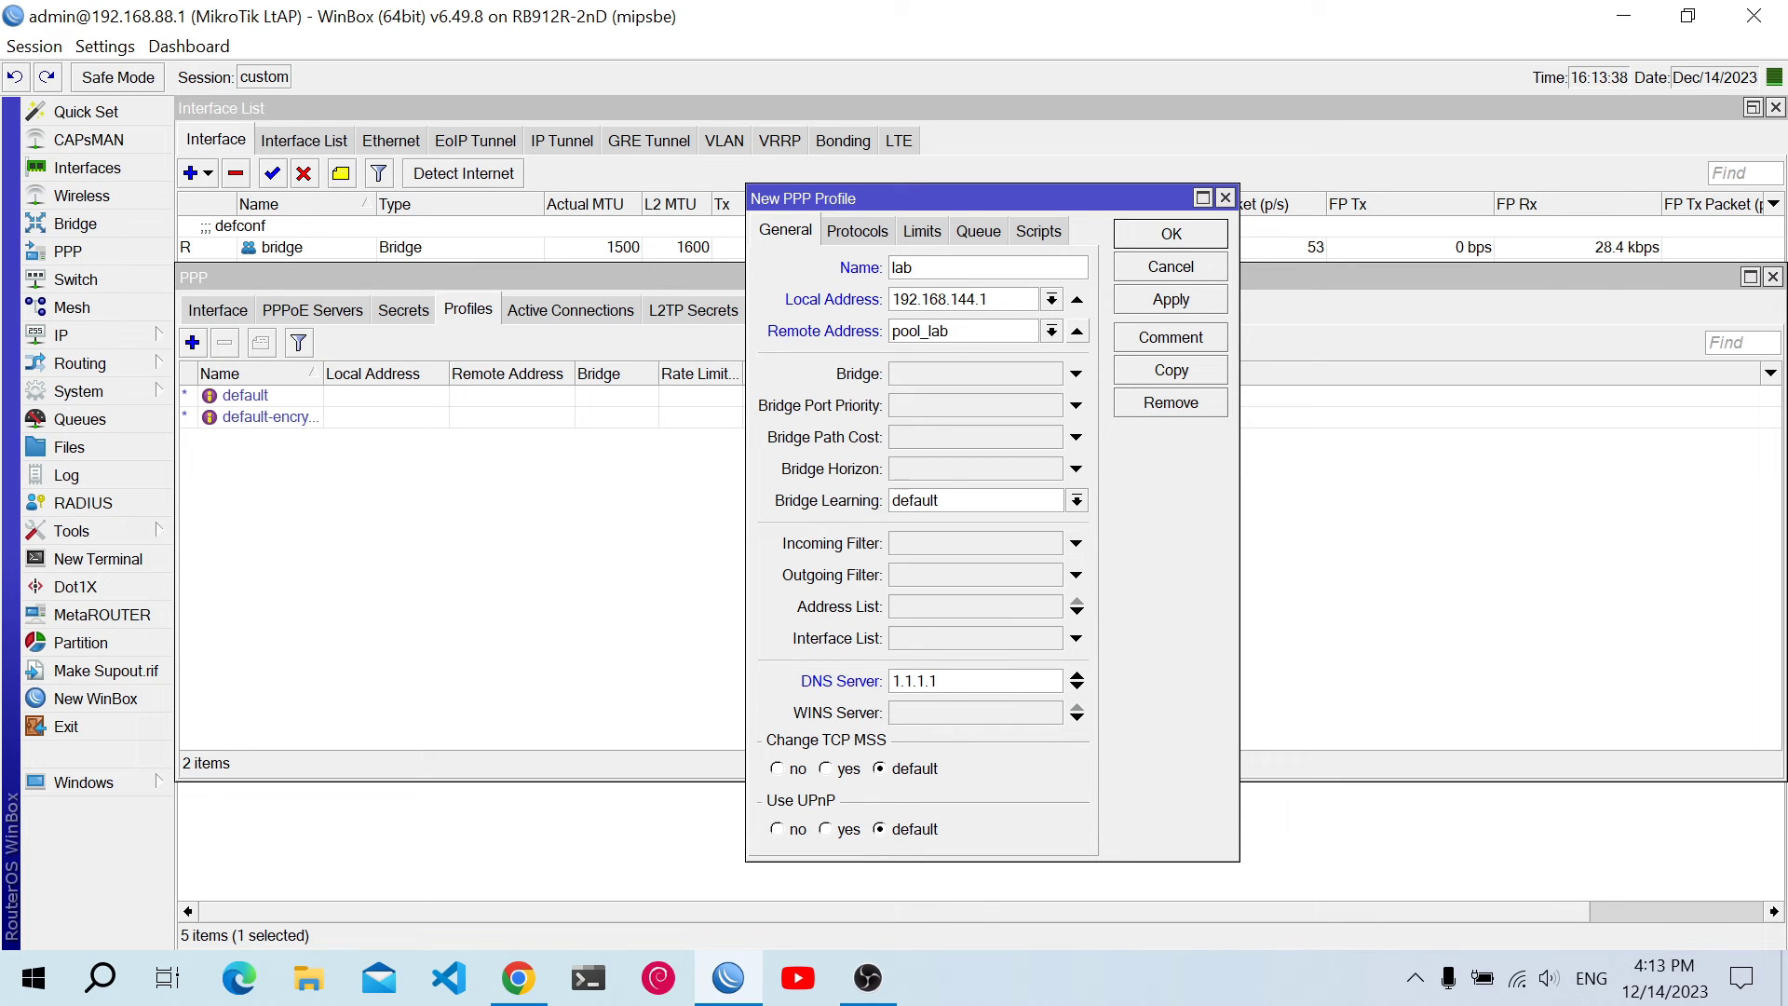
click(1075, 689)
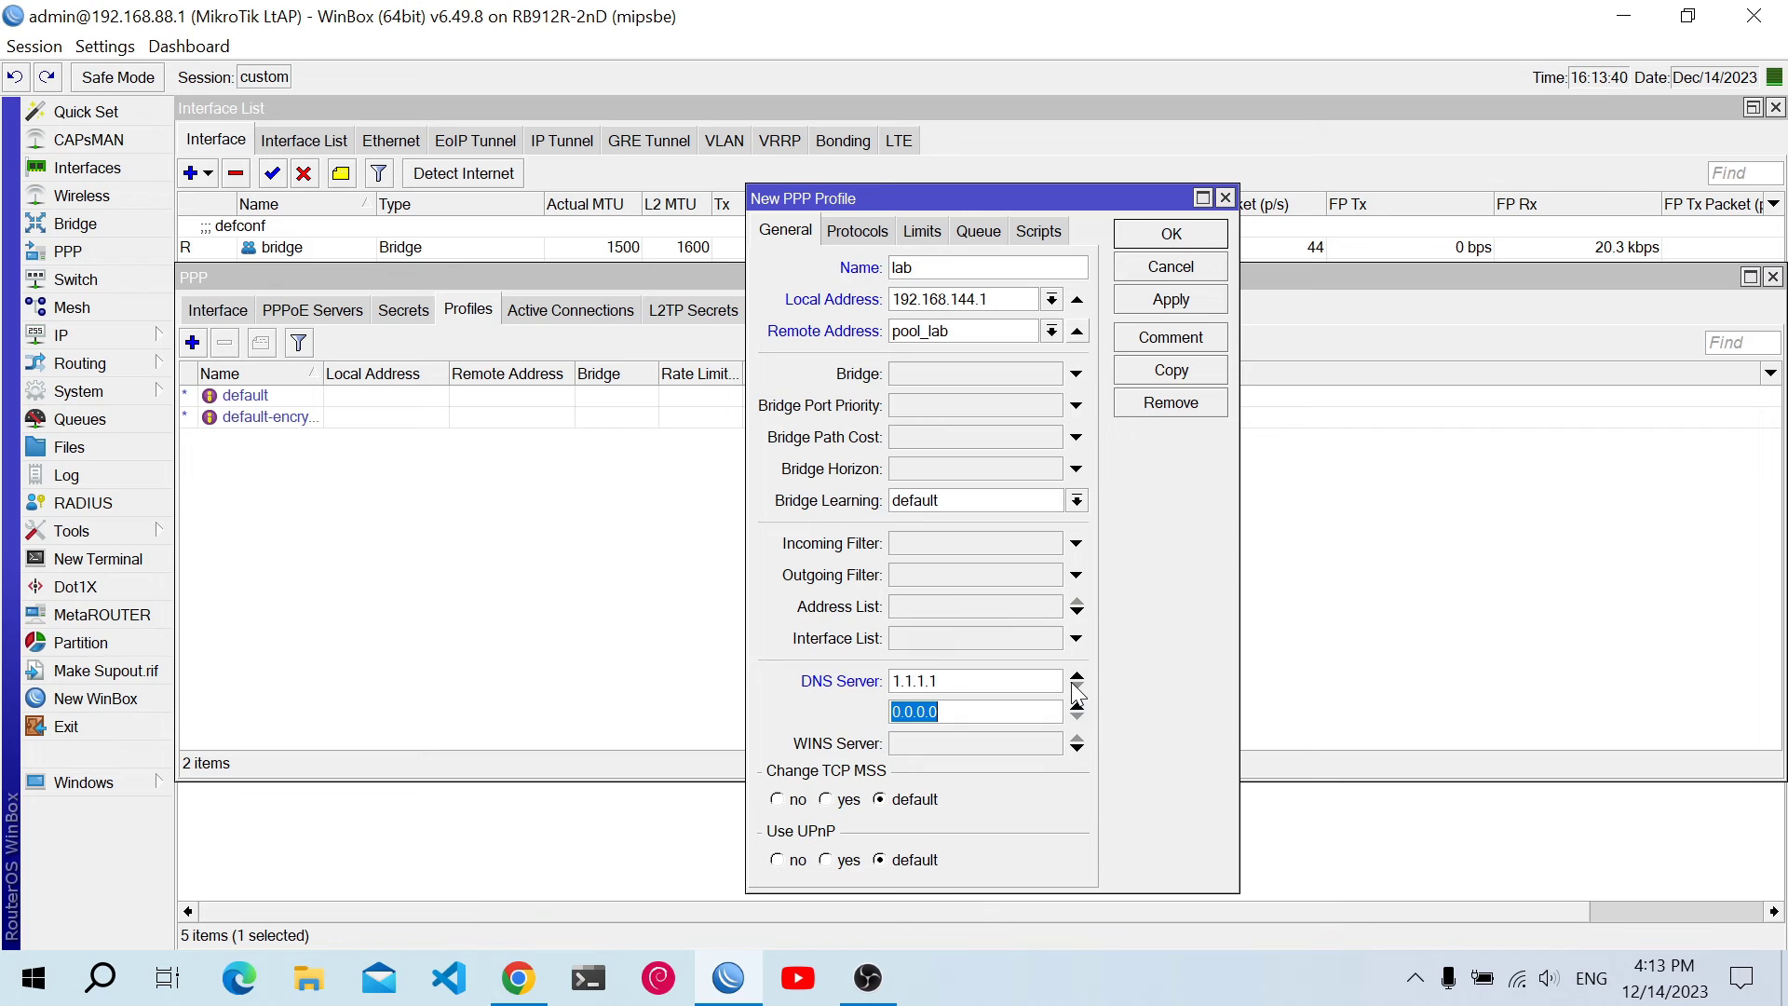
text(1.0.0.1)
click(1135, 312)
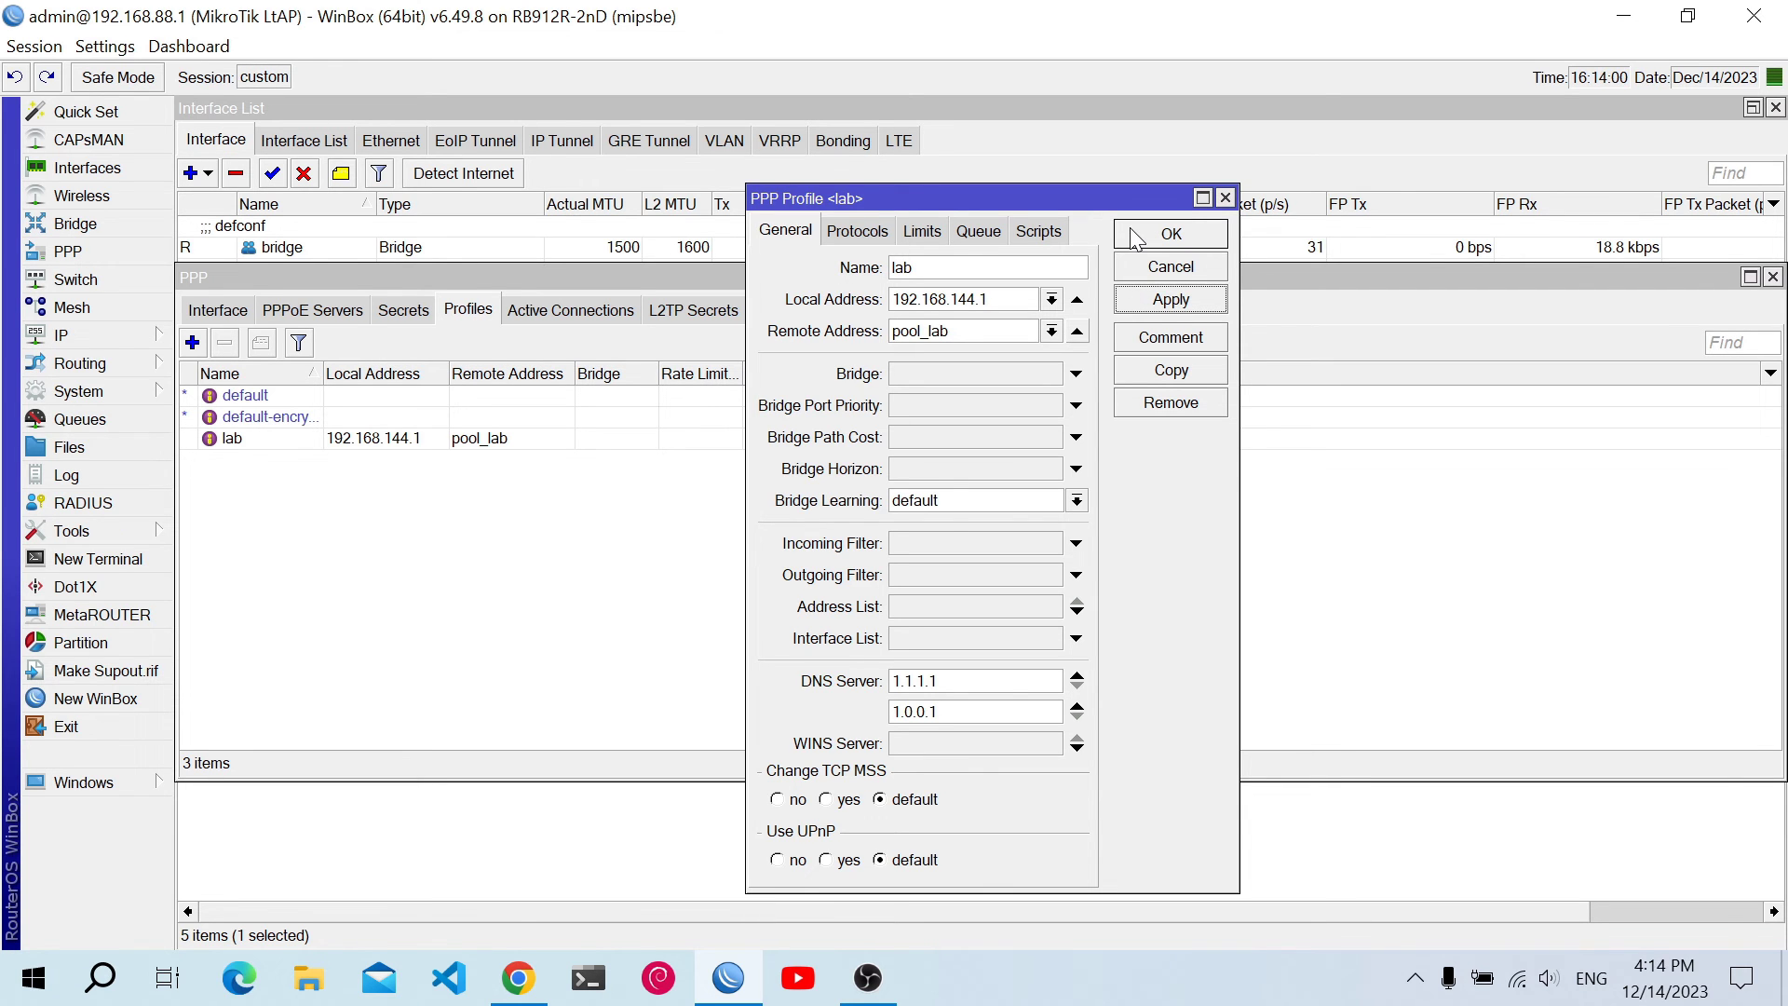
click(1135, 239)
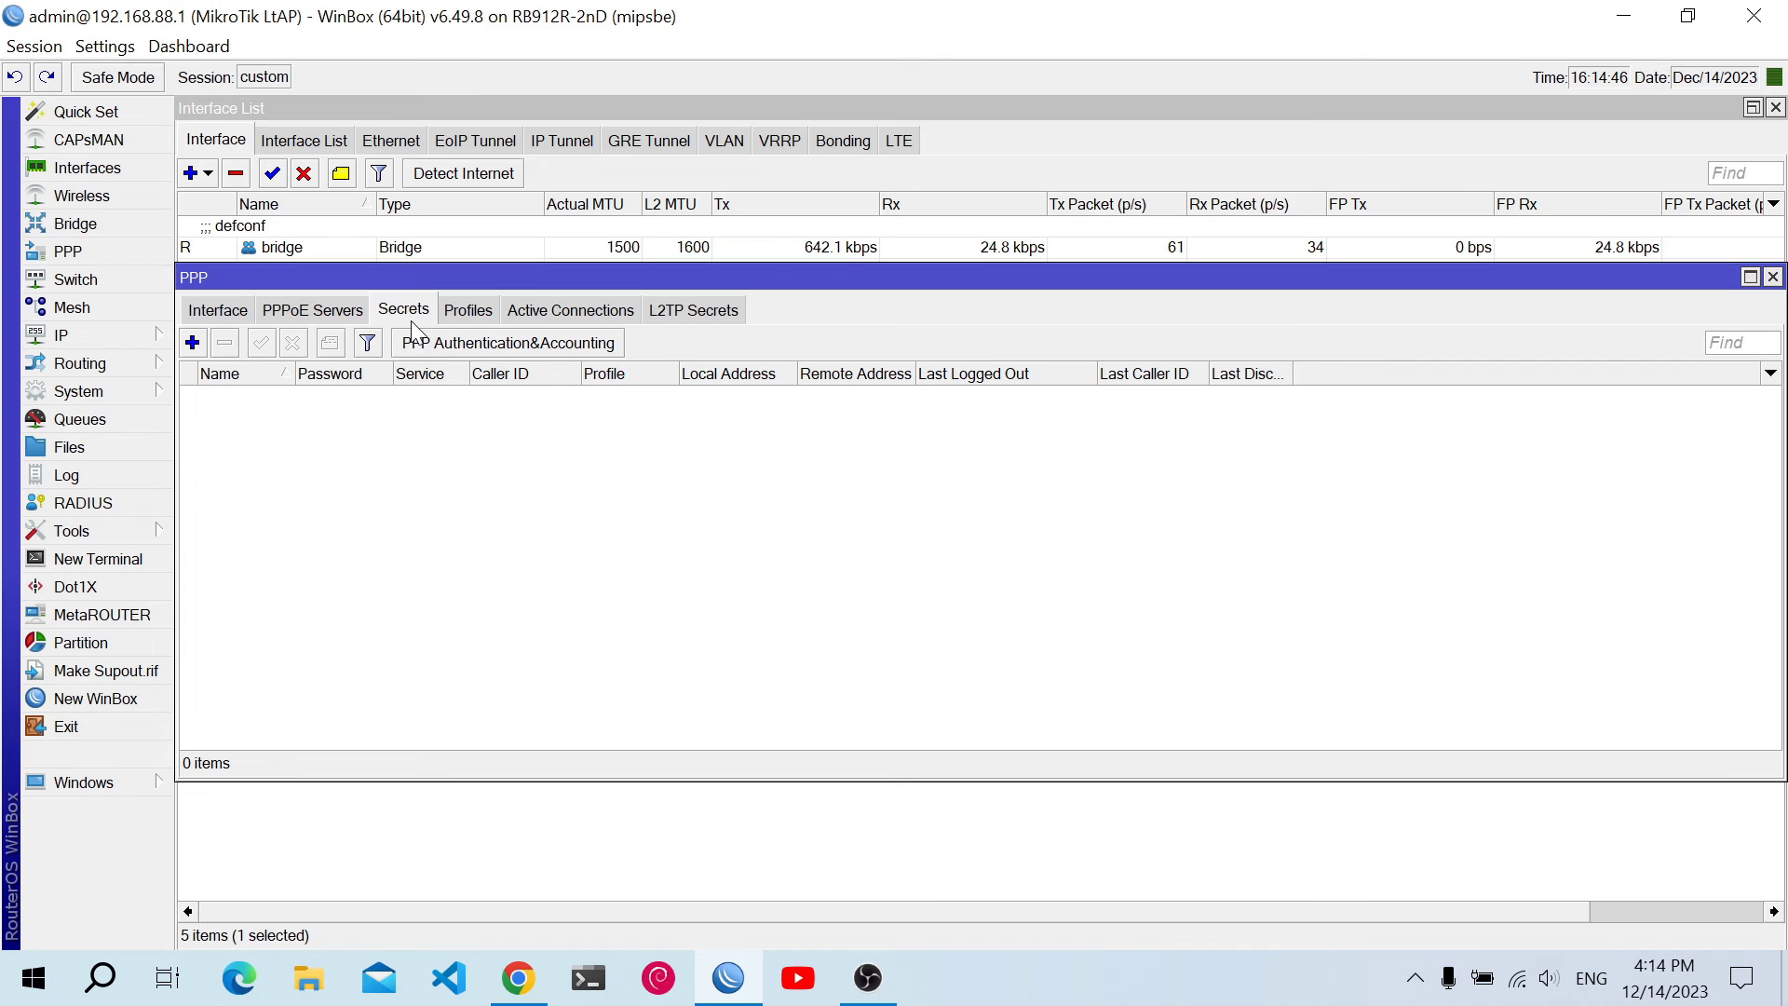
Add a new PPP secret and enter the user's login name and password
click(191, 347)
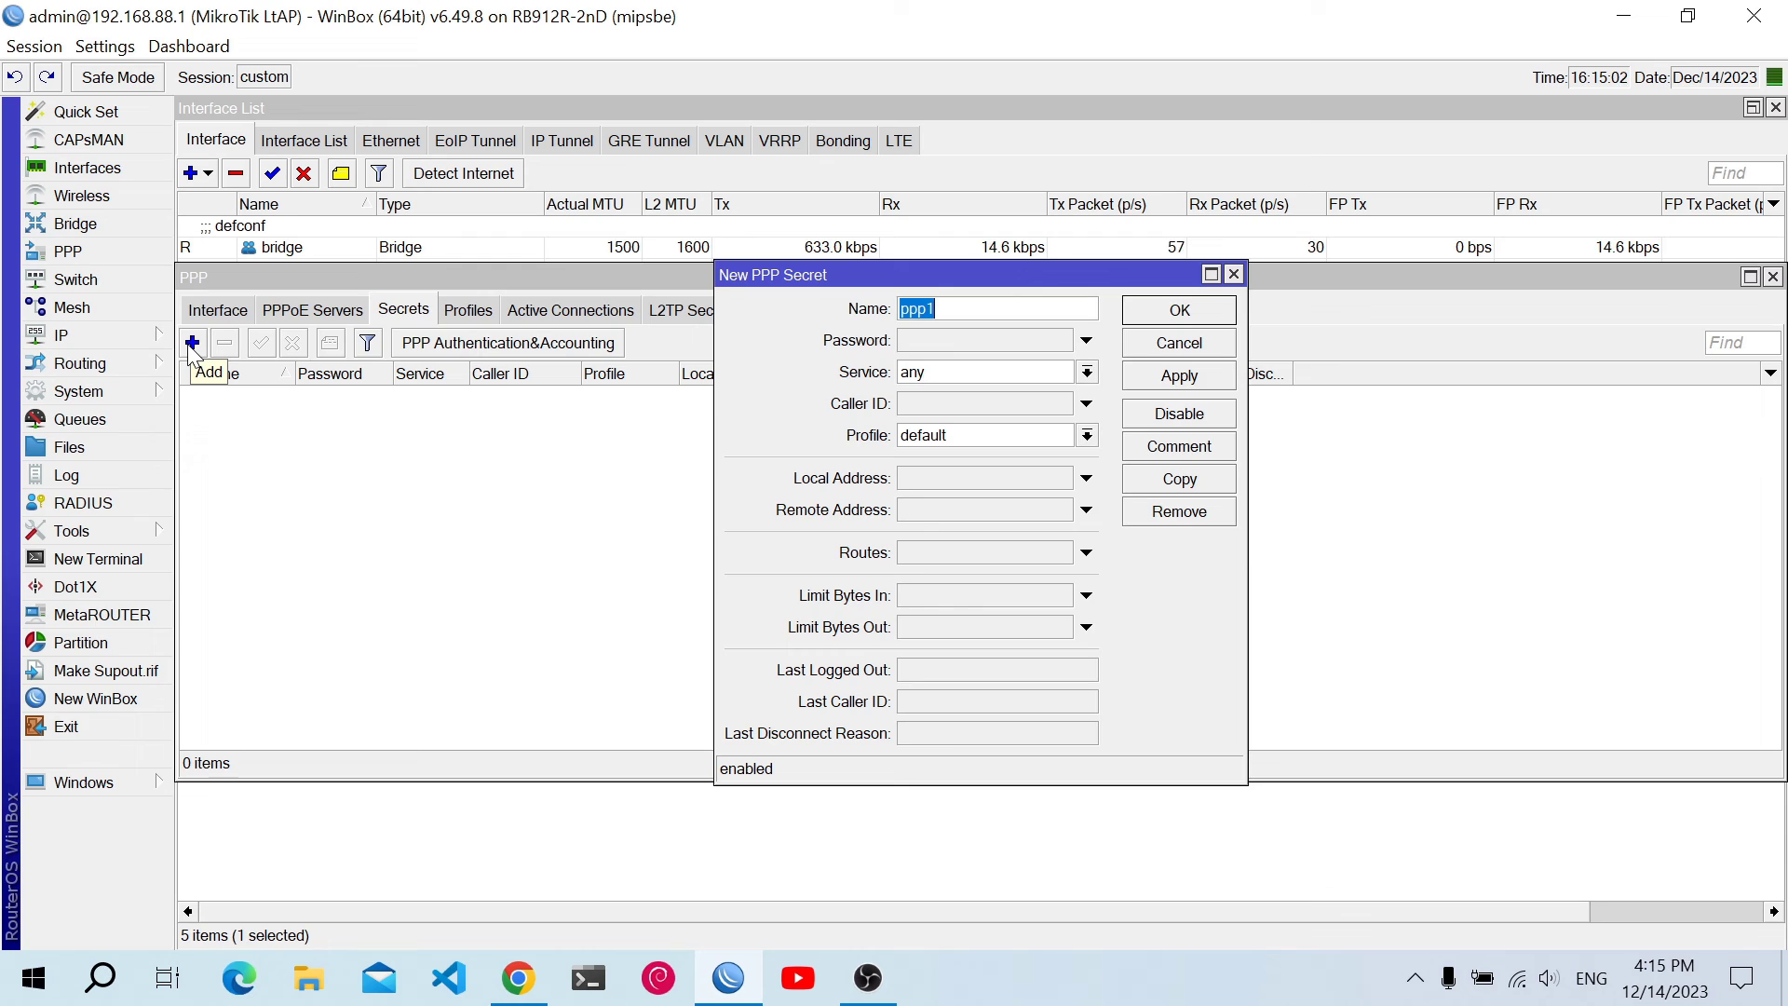
text(g)
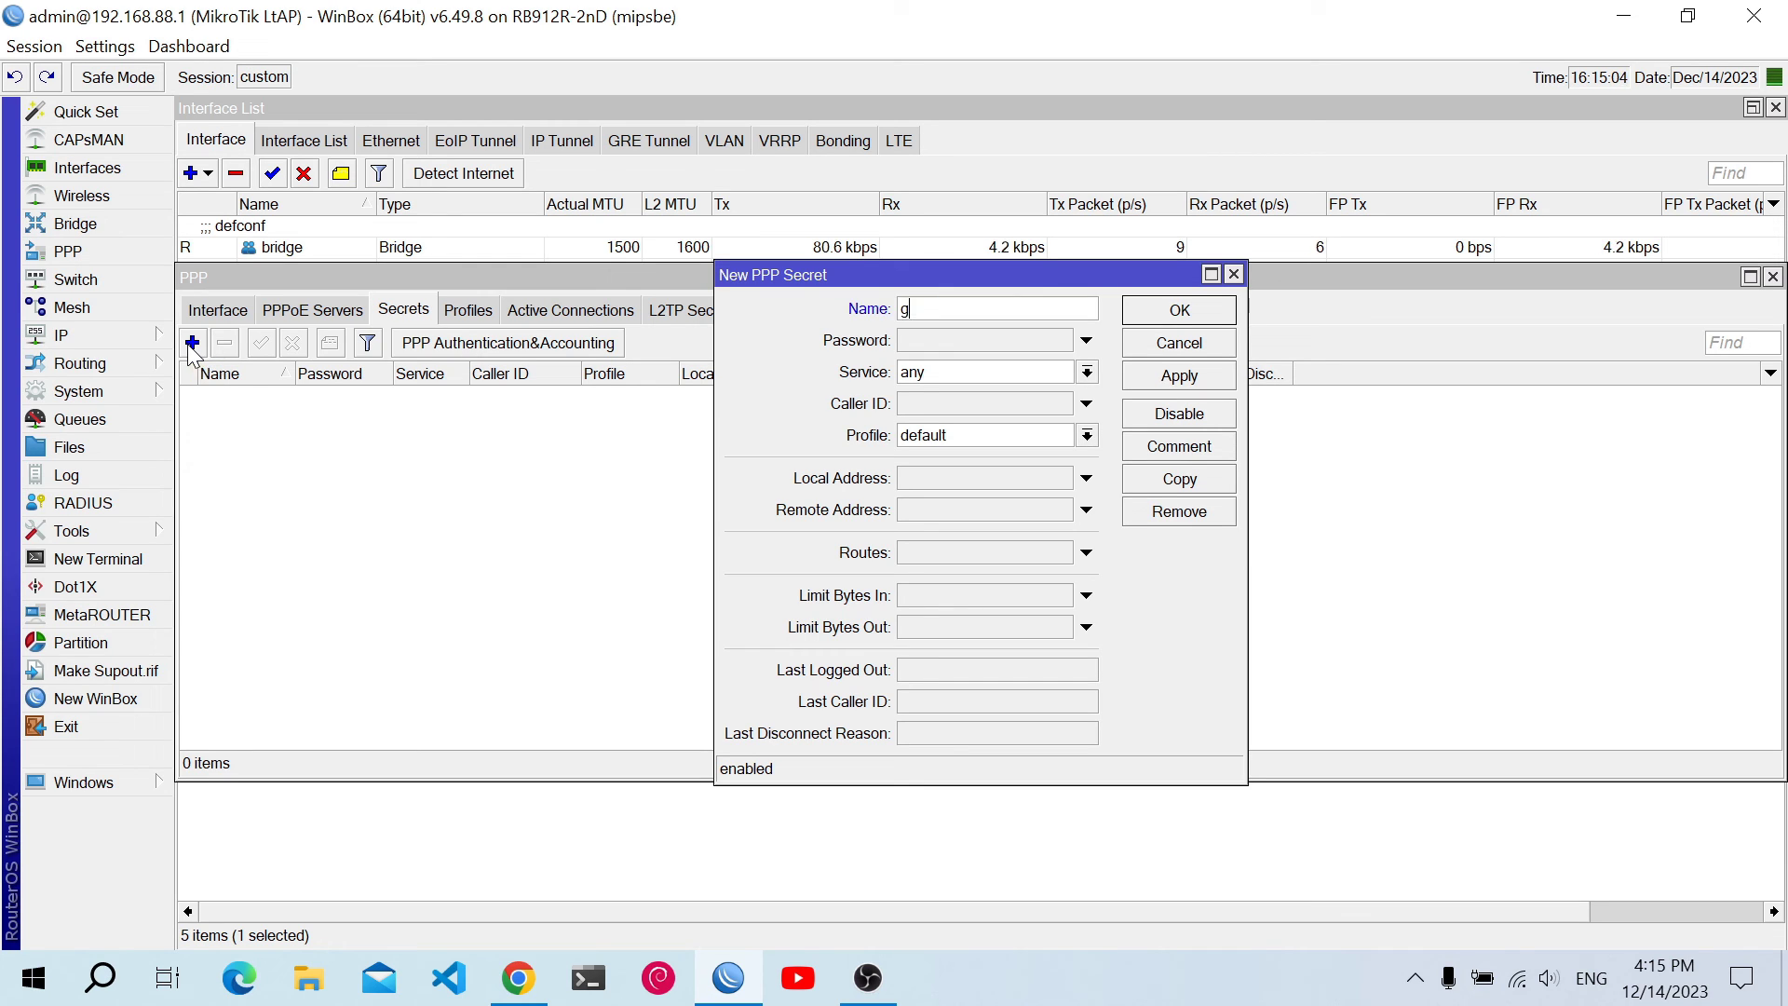
text(uaynet)
click(932, 347)
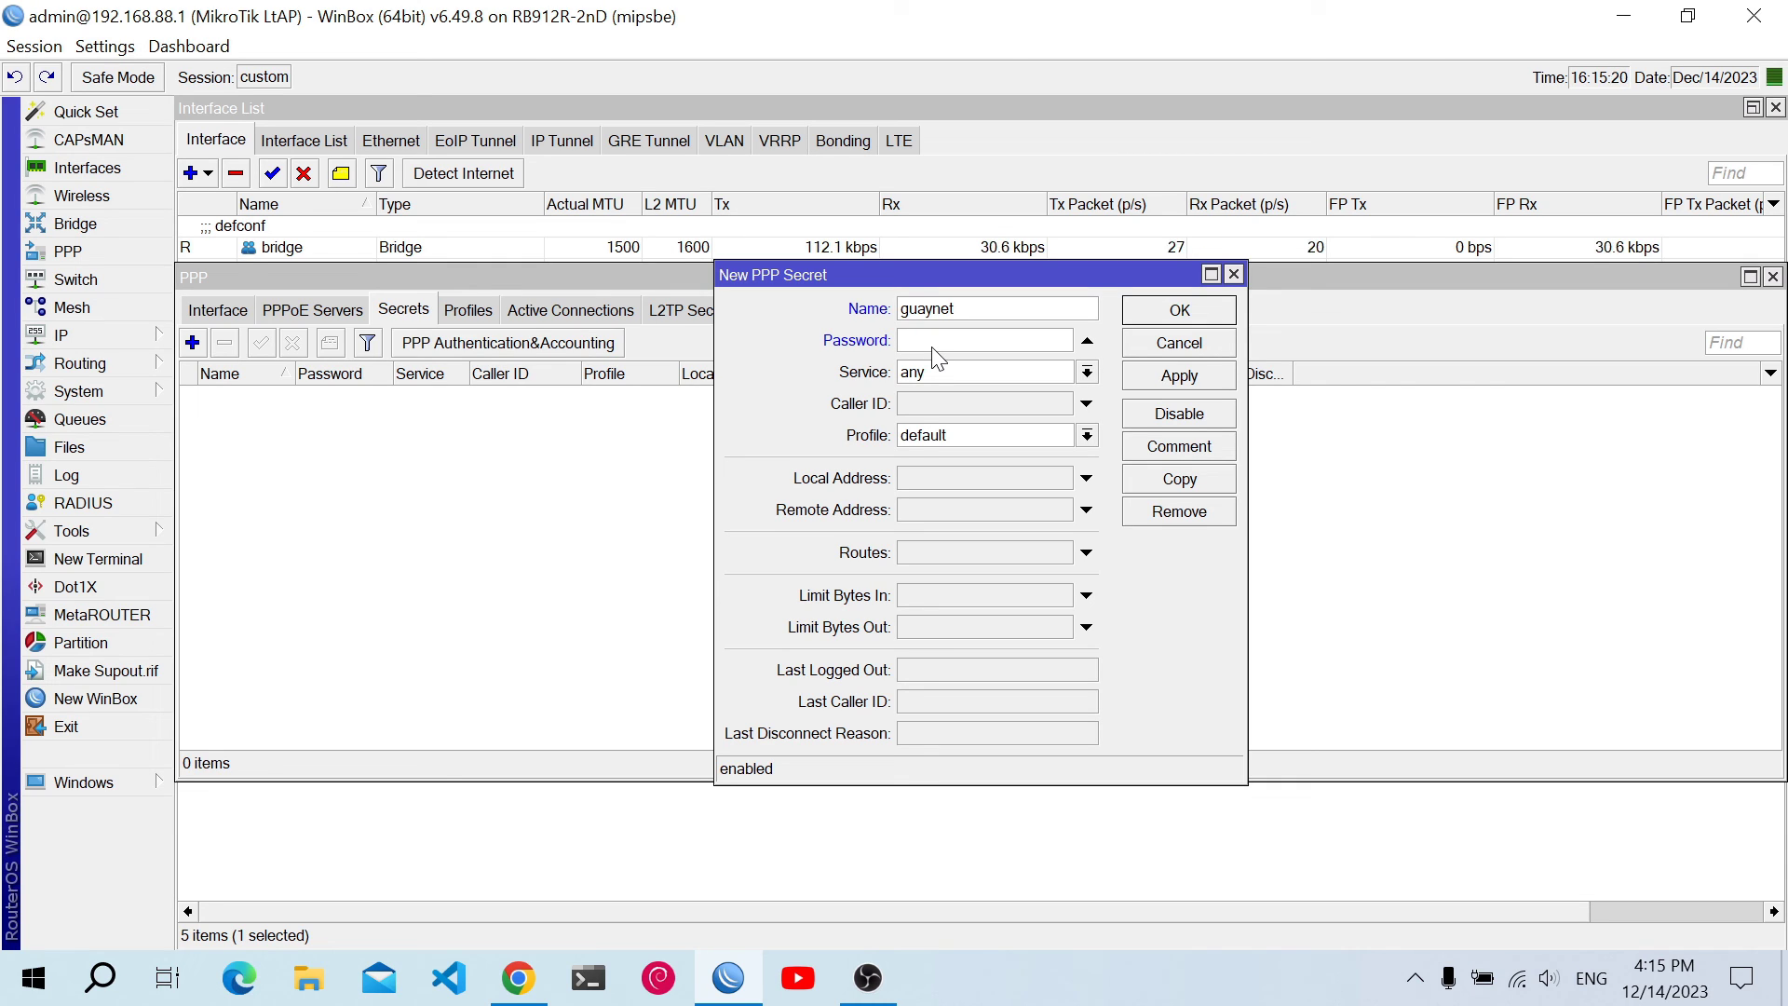
text(12345678)
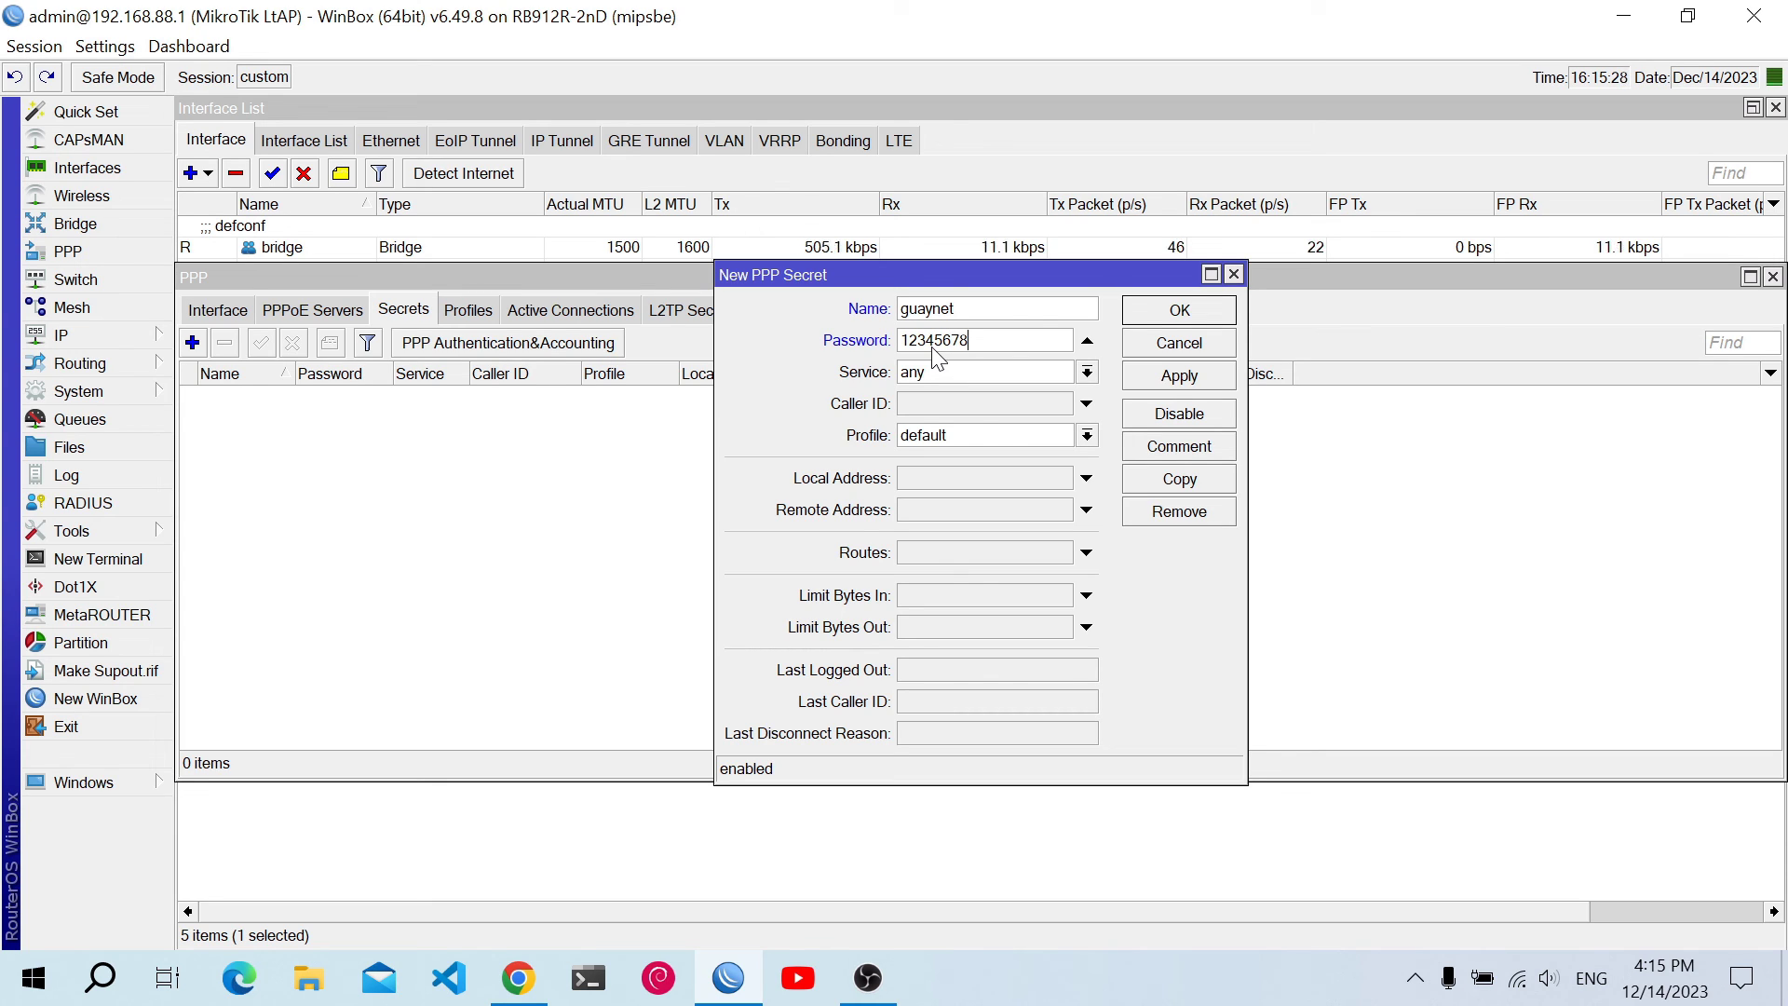
Set the secret's service to pppoe and profile to lab, then save it
click(935, 368)
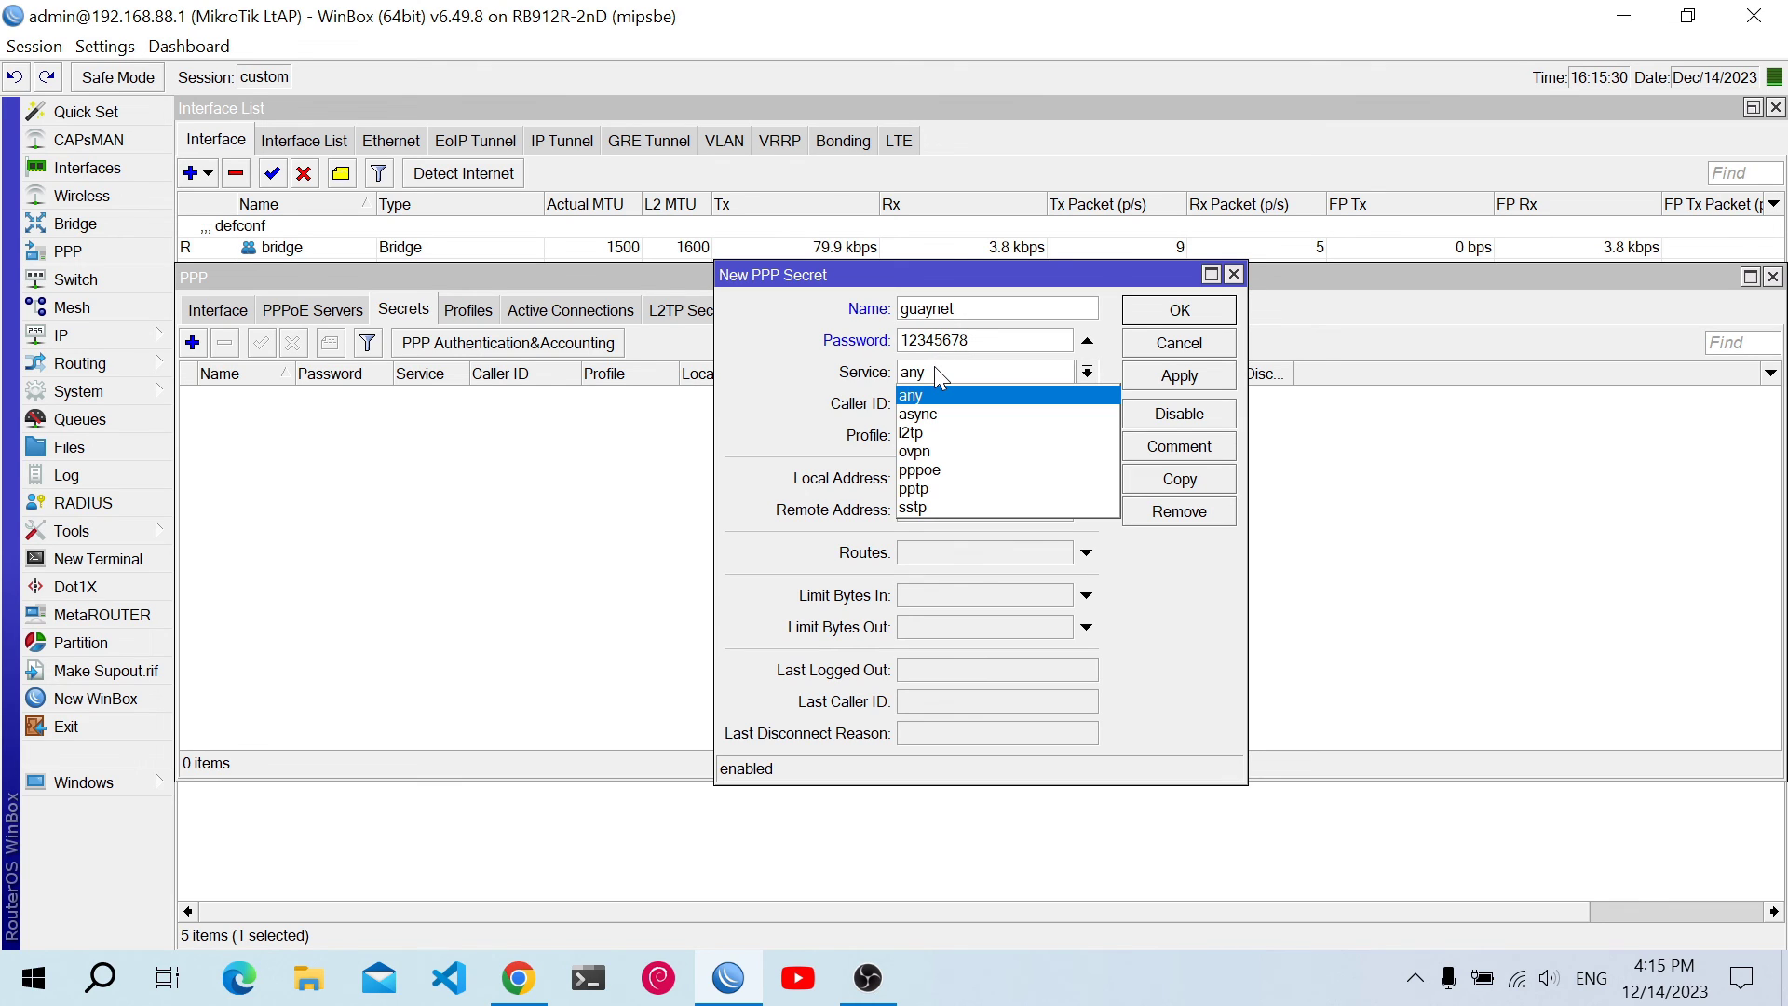
click(934, 469)
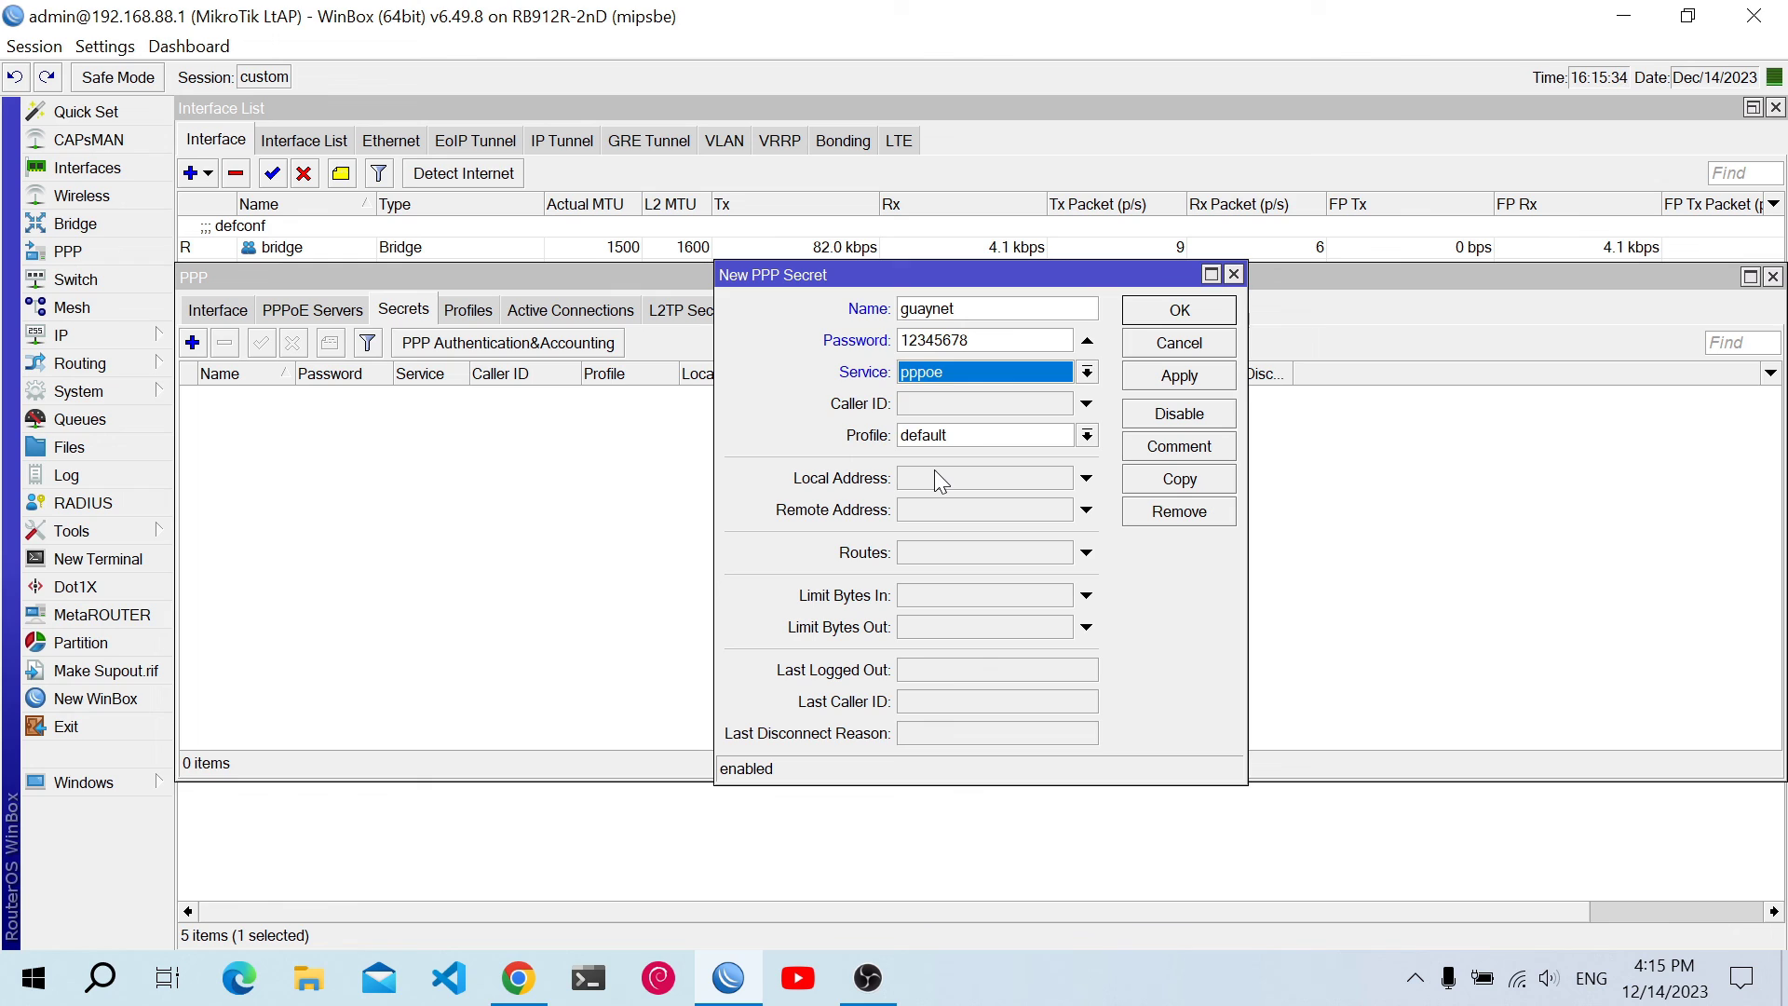
click(935, 438)
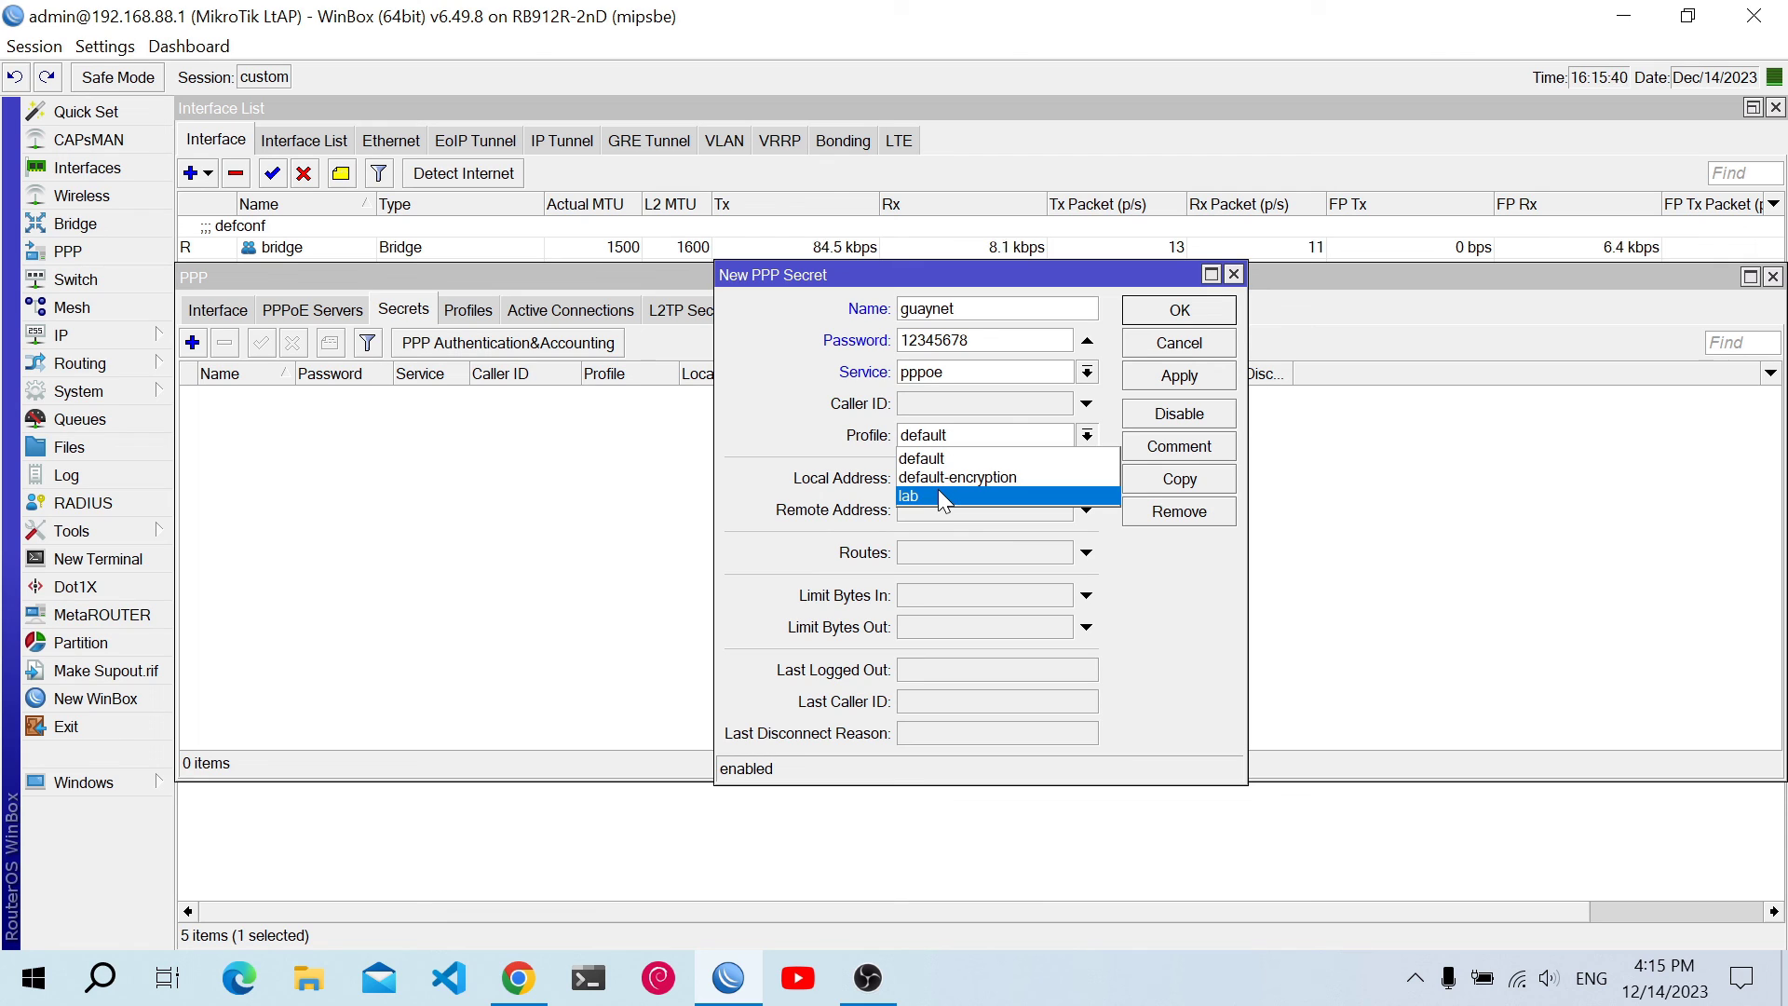
click(939, 492)
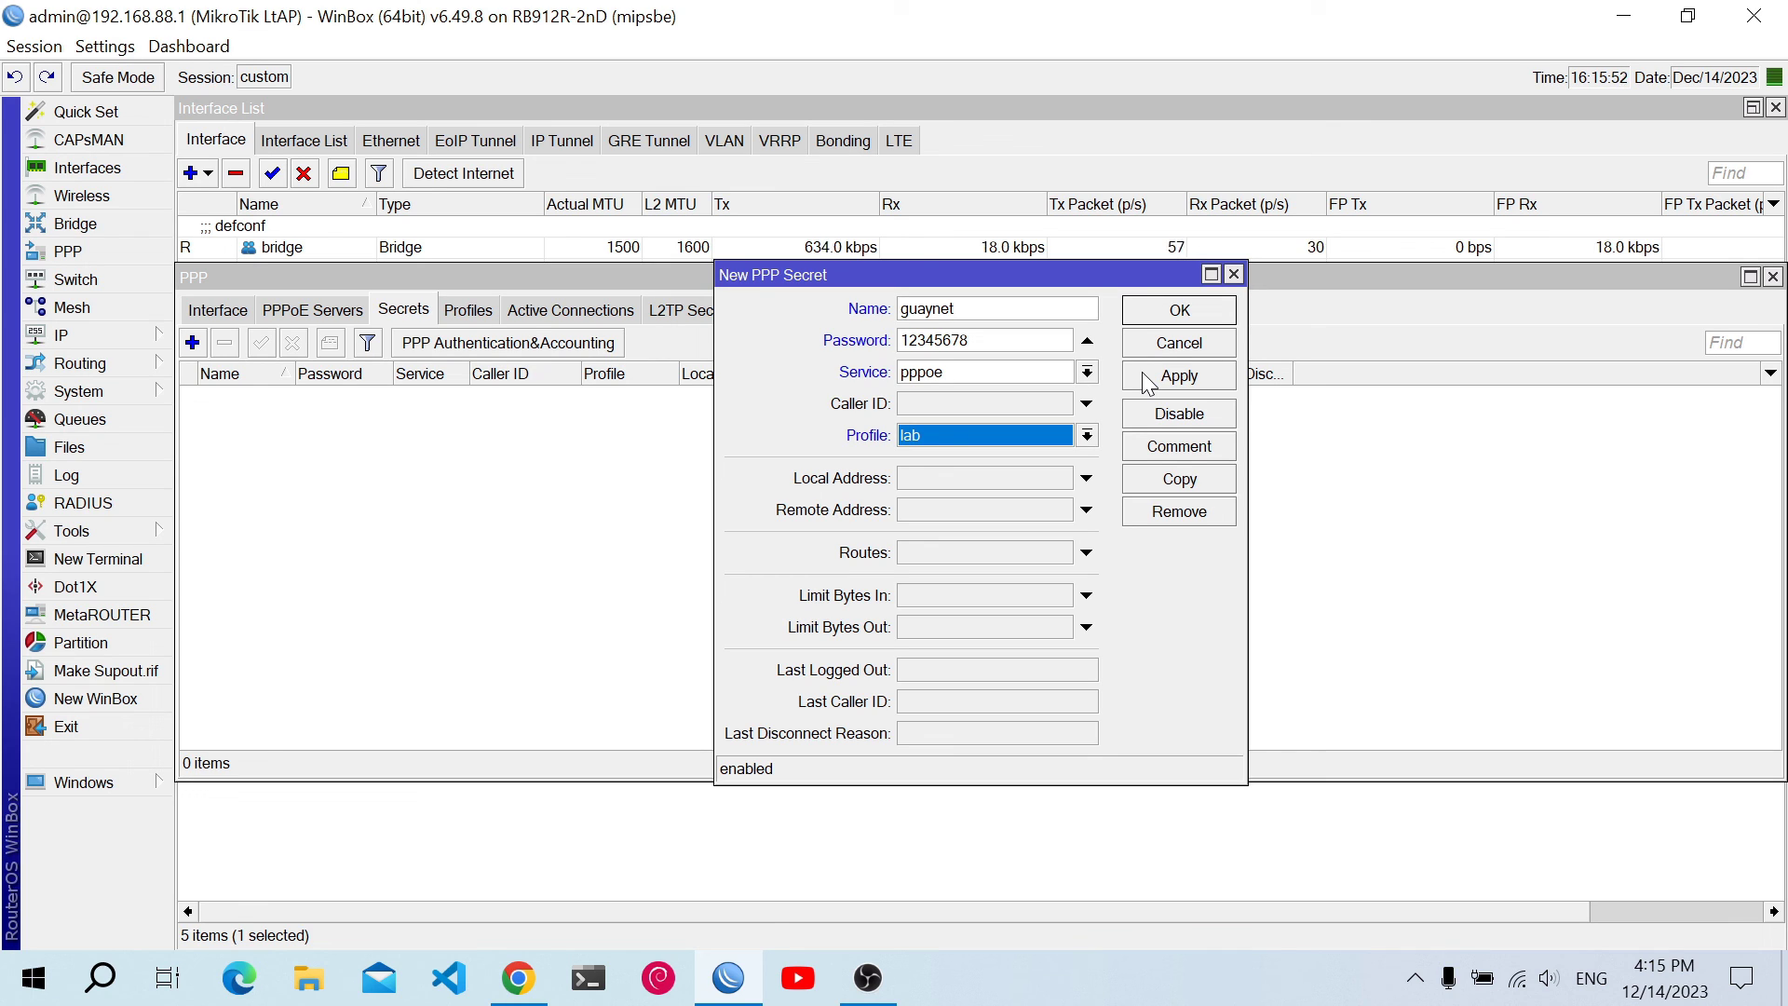
click(1148, 385)
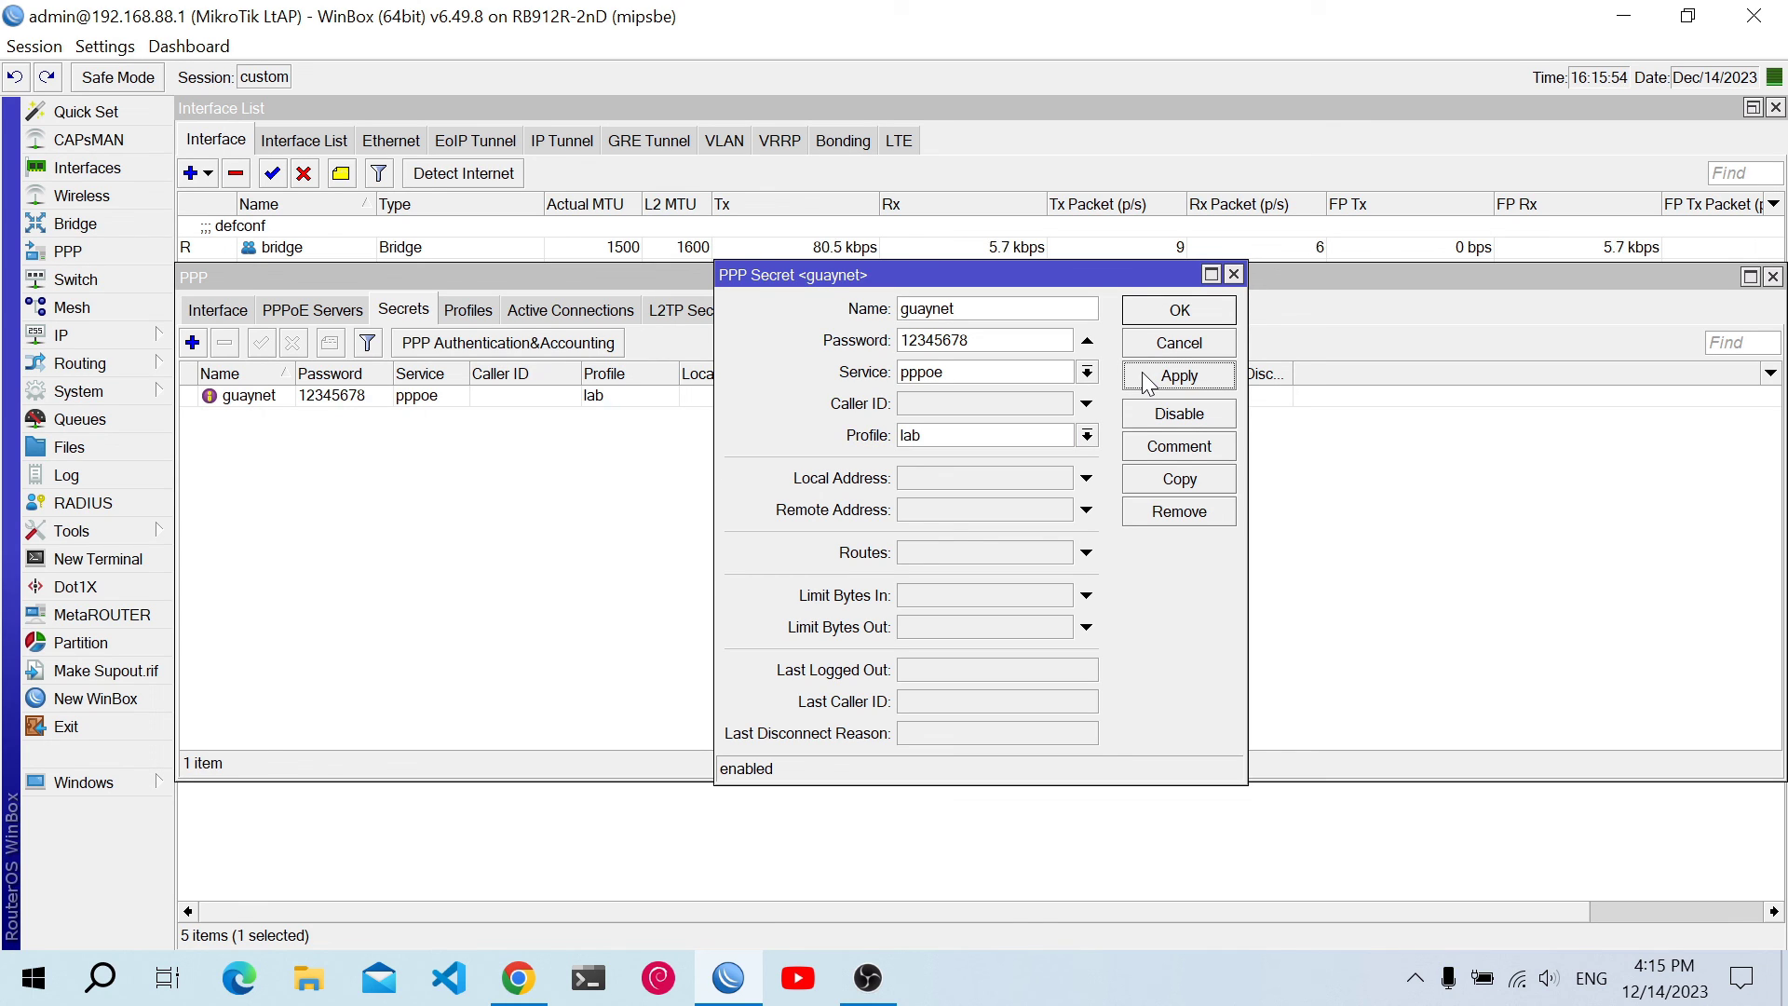
click(1138, 313)
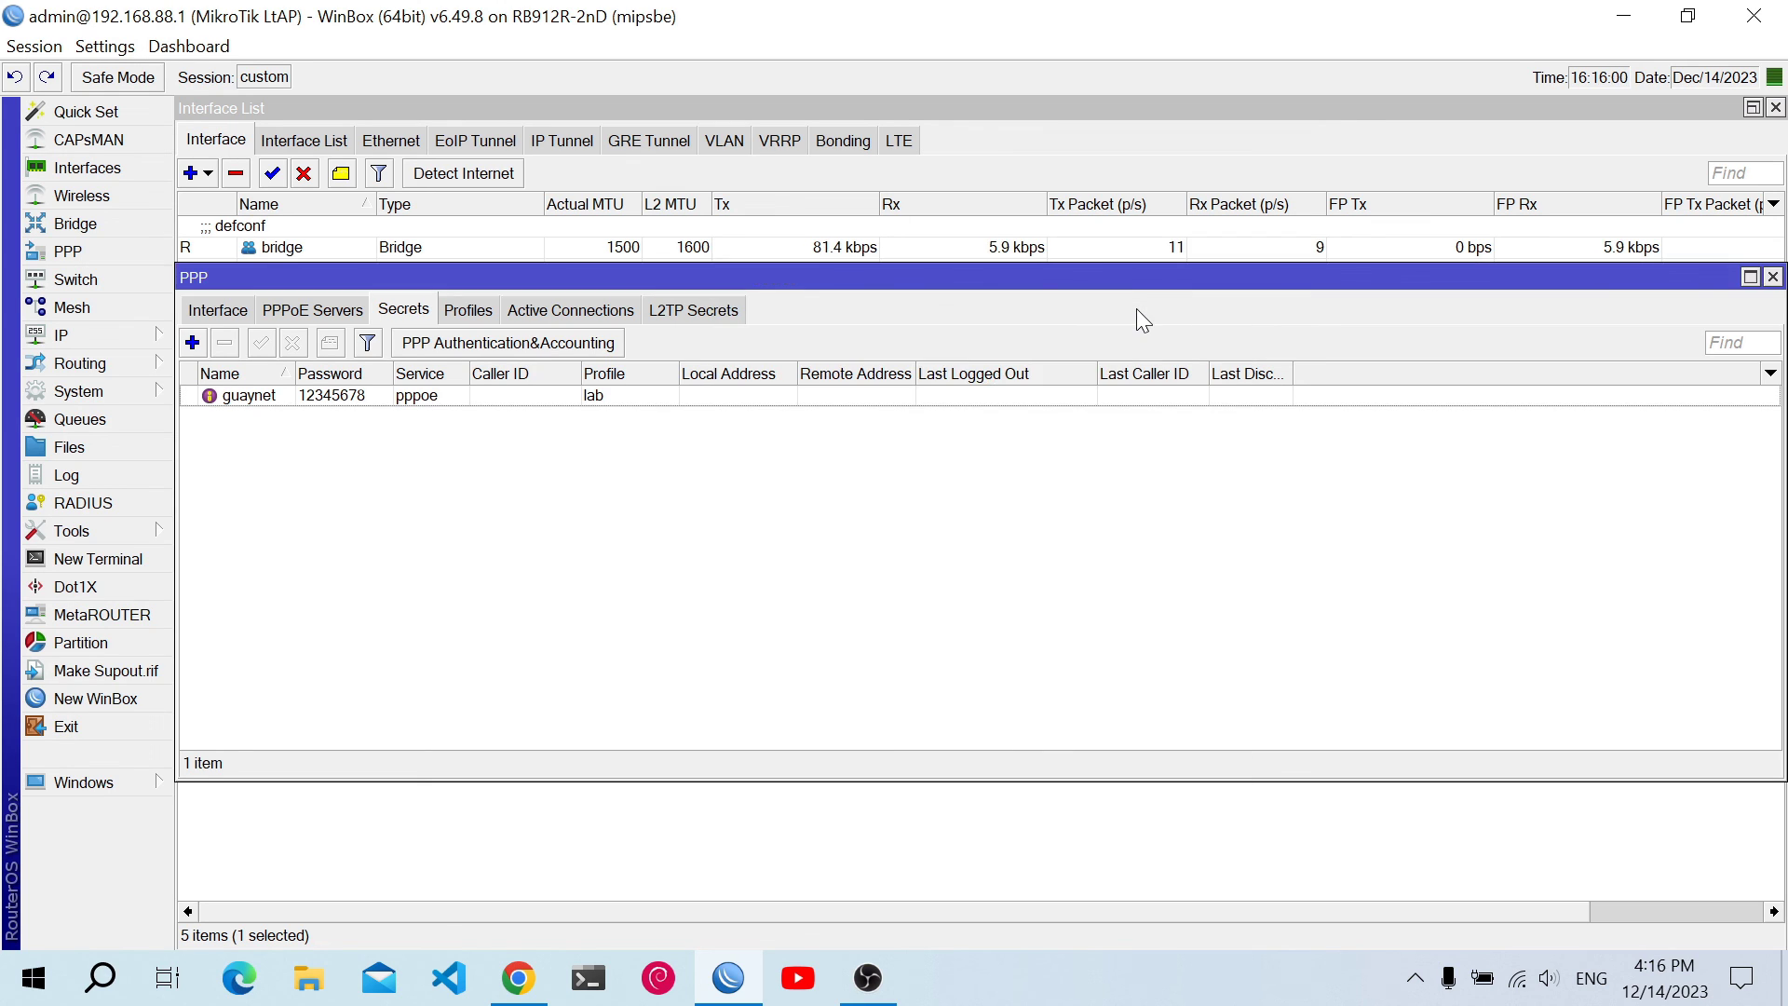